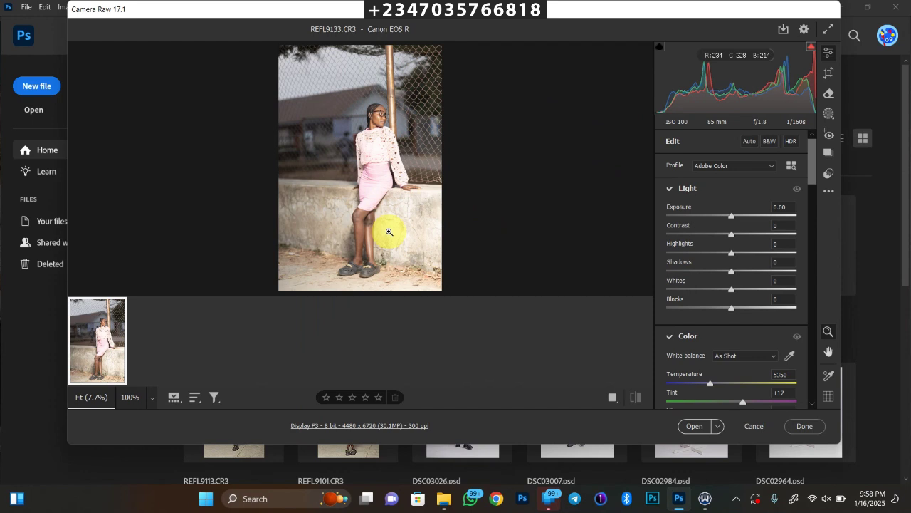
# Lower the photo's Exposure to -0.30 and its Whites to -59
pyautogui.scroll(1, 390, 231)
pyautogui.scroll(-3, 370, 249)
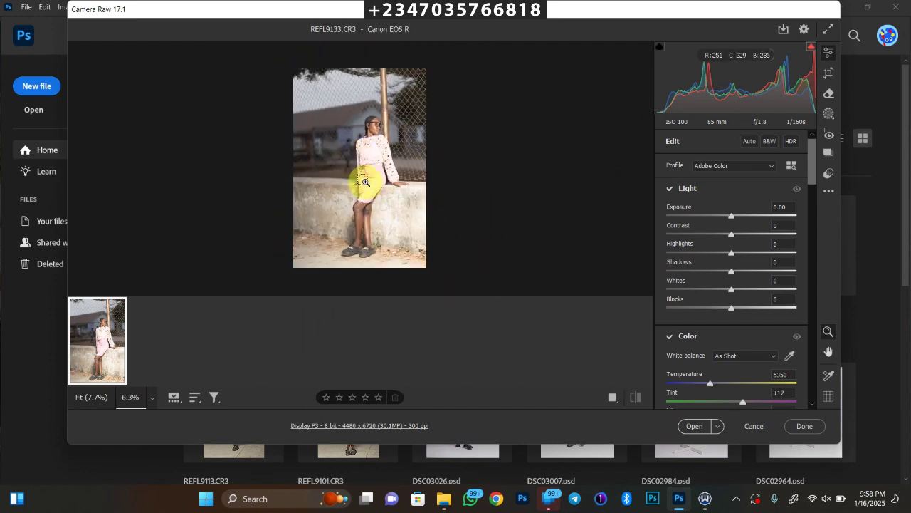
pyautogui.scroll(1, 366, 183)
pyautogui.scroll(-1, 366, 183)
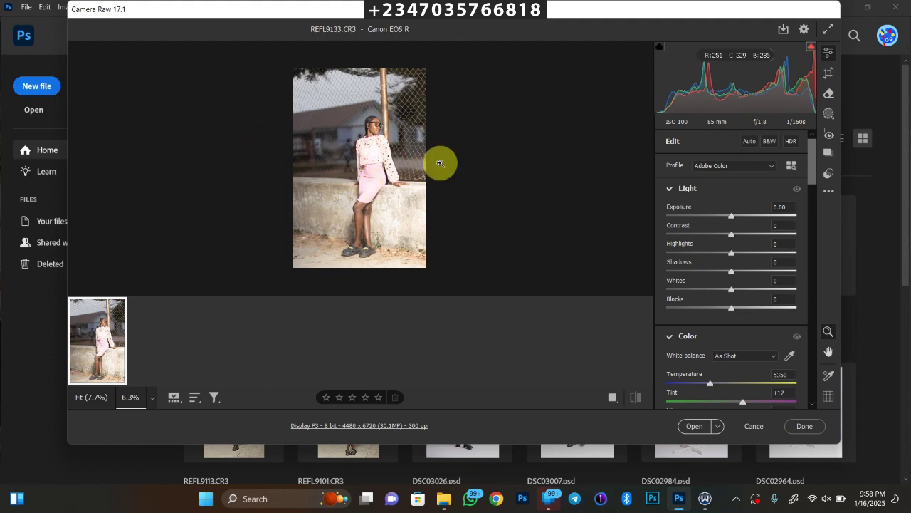
pyautogui.click(431, 220)
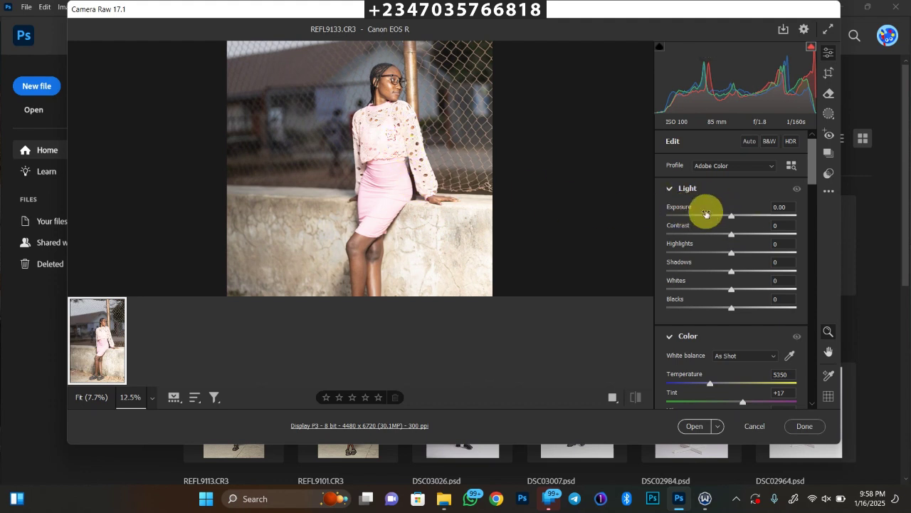
pyautogui.moveTo(731, 218); pyautogui.dragTo(726, 215)
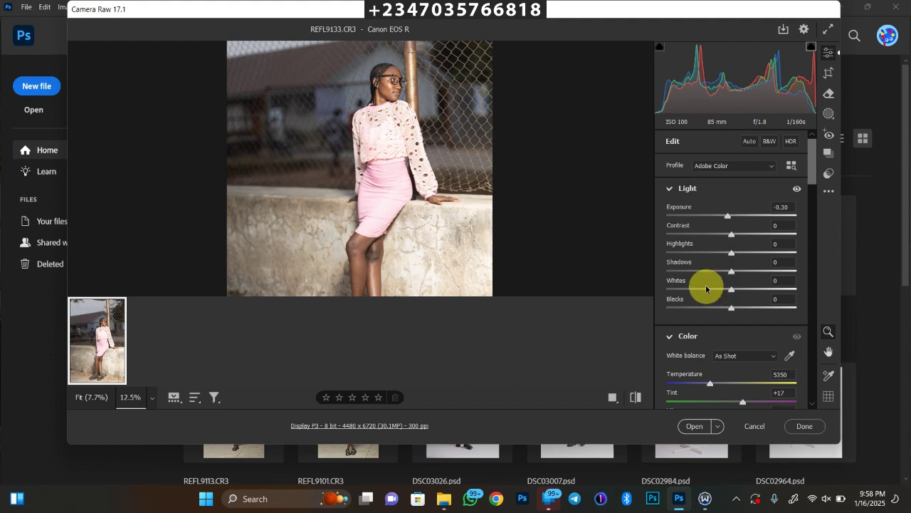
pyautogui.moveTo(729, 291); pyautogui.dragTo(701, 289)
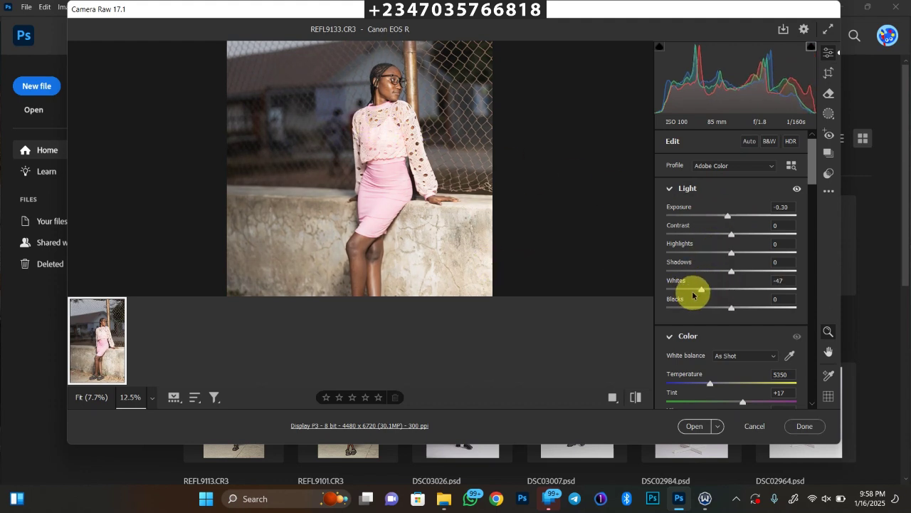
pyautogui.moveTo(701, 276); pyautogui.dragTo(692, 255)
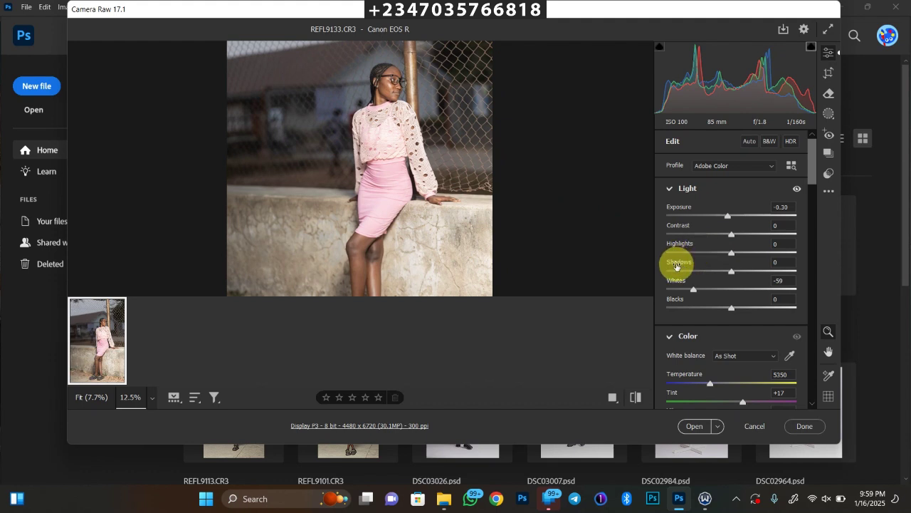
# Set Highlights to -60, Shadows to +6 and Contrast to +5, and compare the photo with its unedited version
pyautogui.moveTo(676, 265)
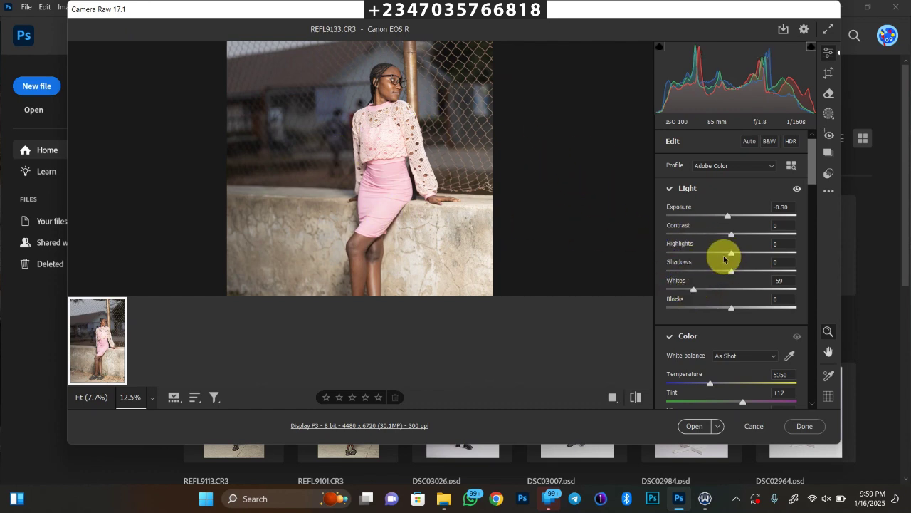
pyautogui.moveTo(728, 254); pyautogui.dragTo(690, 260)
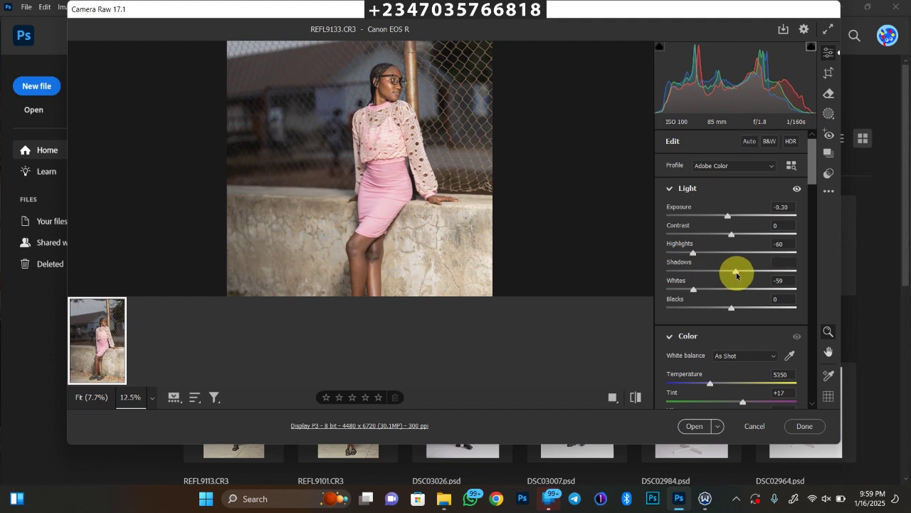
pyautogui.moveTo(735, 239); pyautogui.dragTo(727, 239)
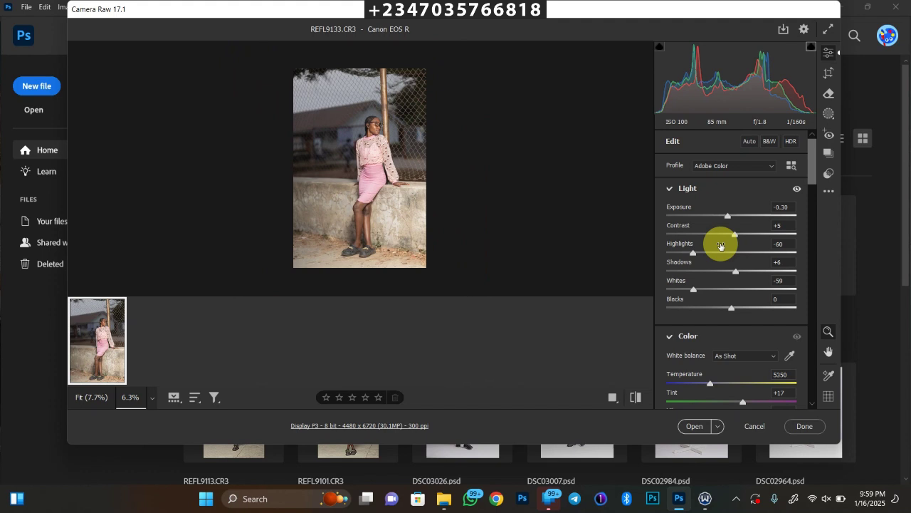
pyautogui.hotkey('ctrl', 'z')
pyautogui.click(458, 184)
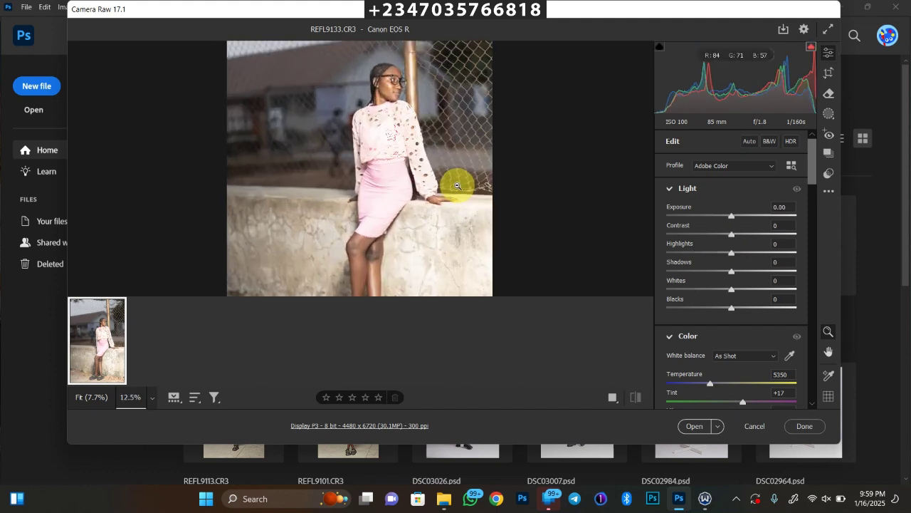
pyautogui.hotkey('ctrl', 'shift', 'z')
pyautogui.keyDown('alt'); pyautogui.click(456, 184); pyautogui.keyUp('alt')
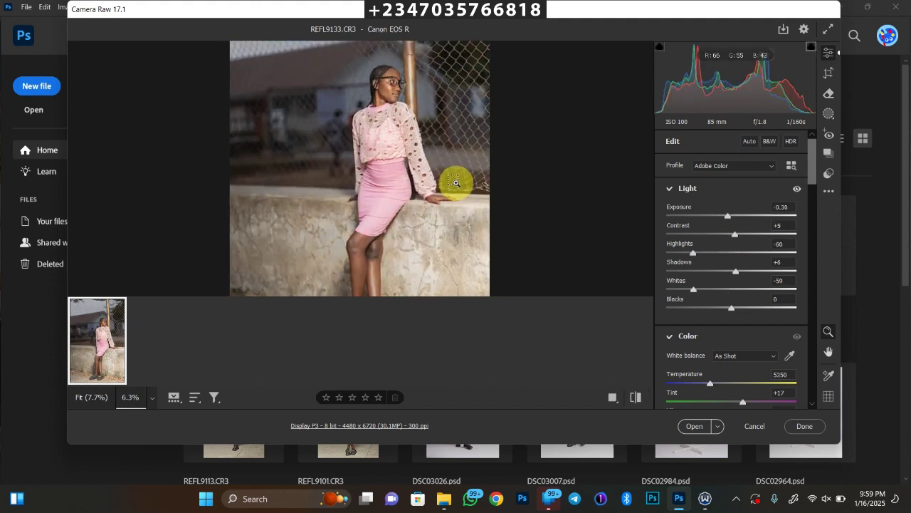
pyautogui.click(455, 184)
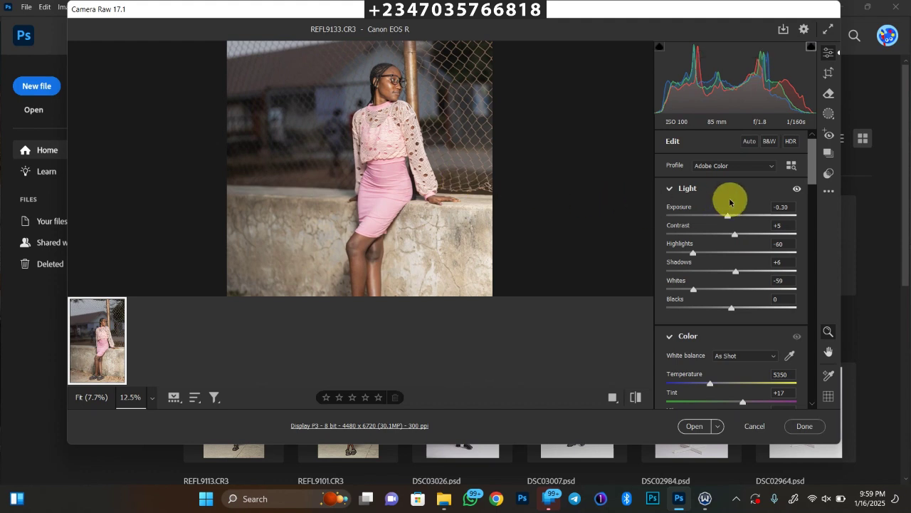
# In the Color Mixer's HSL adjustments, set the Magentas saturation to +37 and their luminance to -50
pyautogui.moveTo(813, 178); pyautogui.dragTo(802, 224)
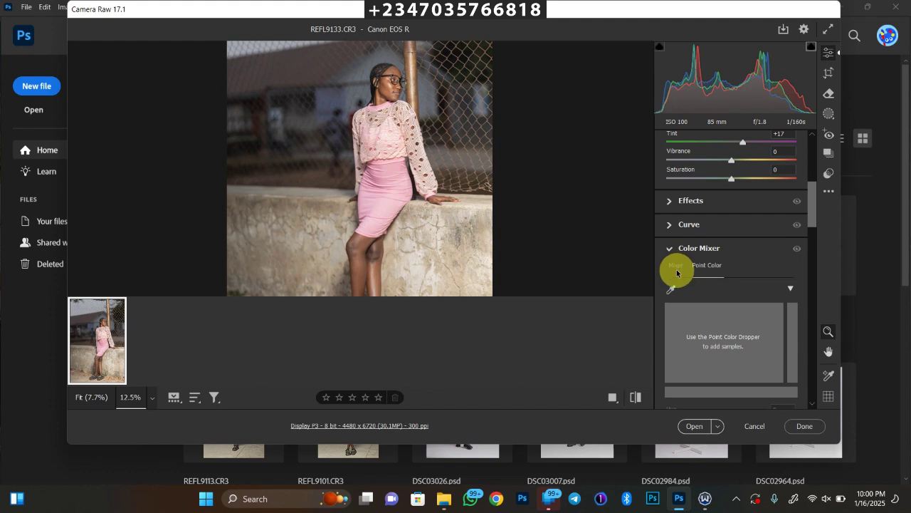
pyautogui.click(677, 271)
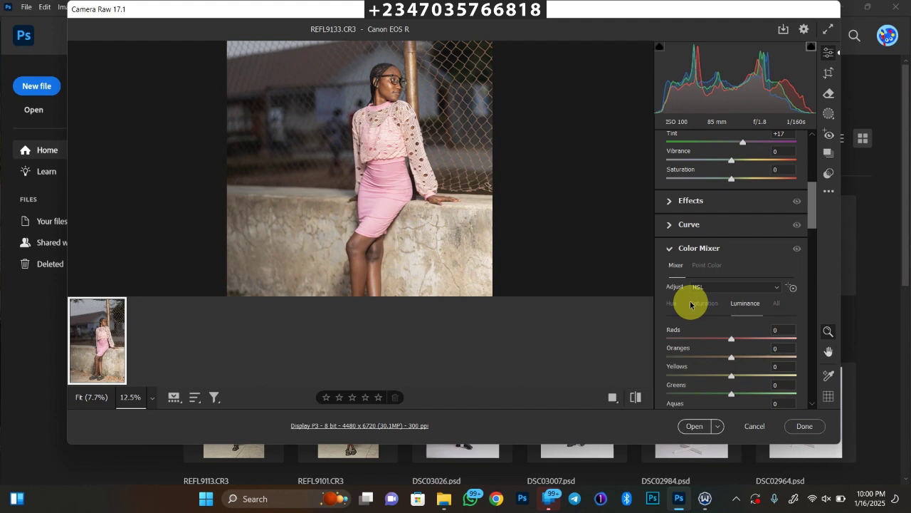
pyautogui.scroll(-3, 812, 230)
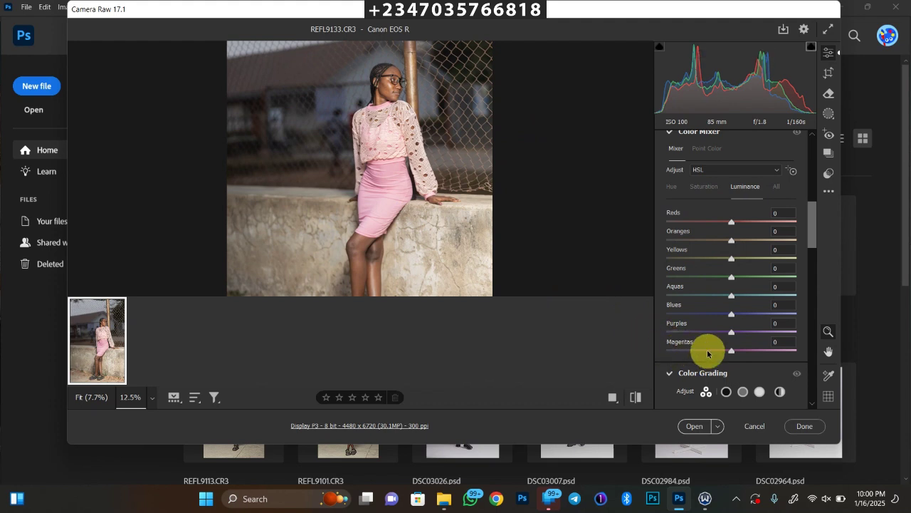
pyautogui.moveTo(726, 349); pyautogui.dragTo(711, 351)
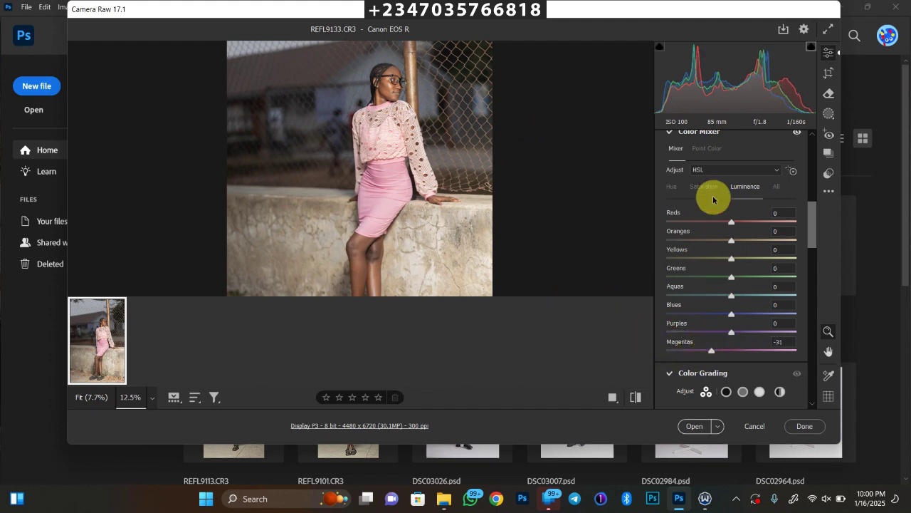
pyautogui.click(703, 188)
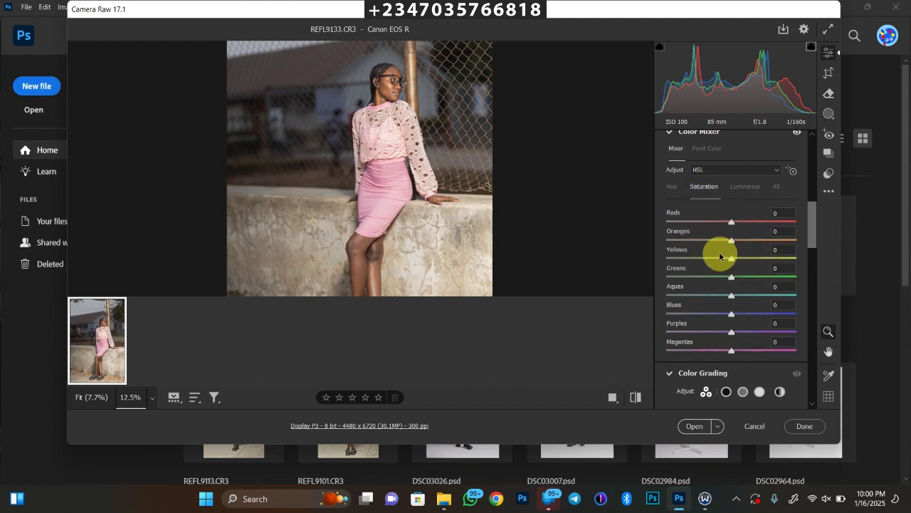
pyautogui.moveTo(748, 355); pyautogui.dragTo(756, 352)
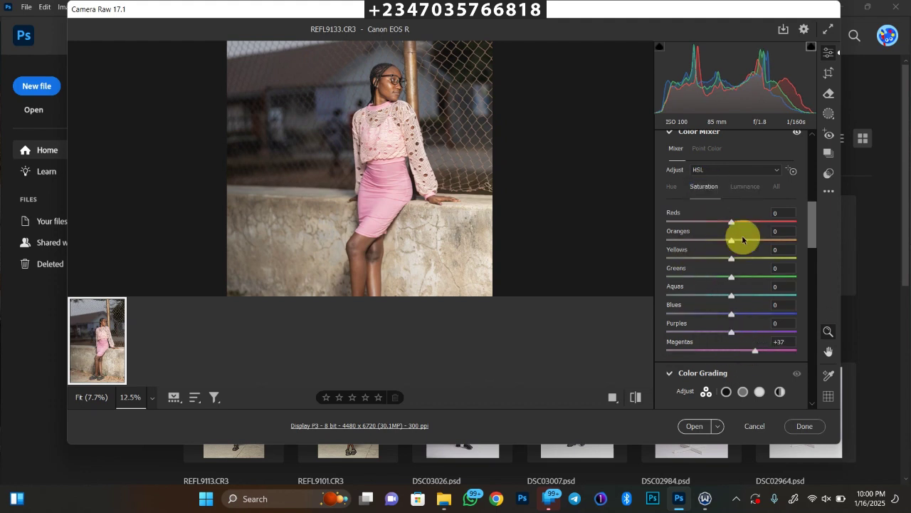
pyautogui.click(733, 189)
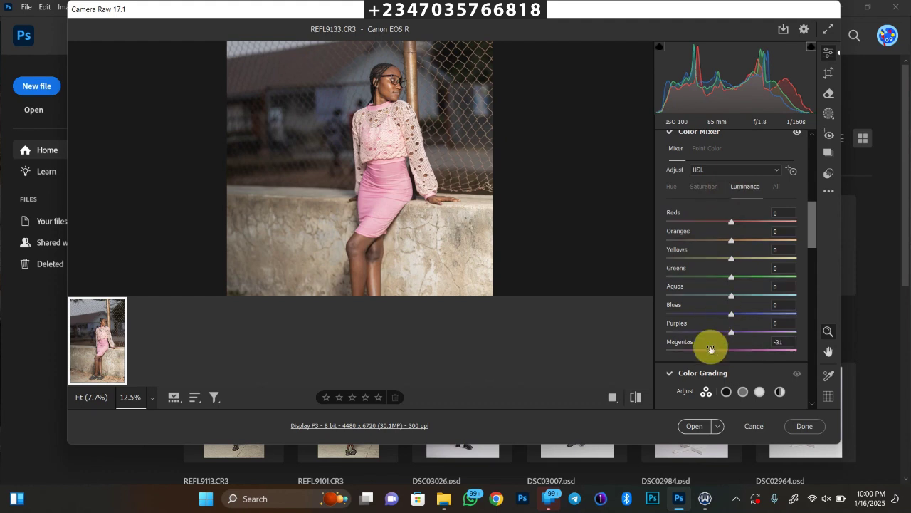
pyautogui.moveTo(708, 349)
pyautogui.mouseDown()
pyautogui.moveTo(754, 354)
pyautogui.moveTo(698, 349)
pyautogui.mouseUp()
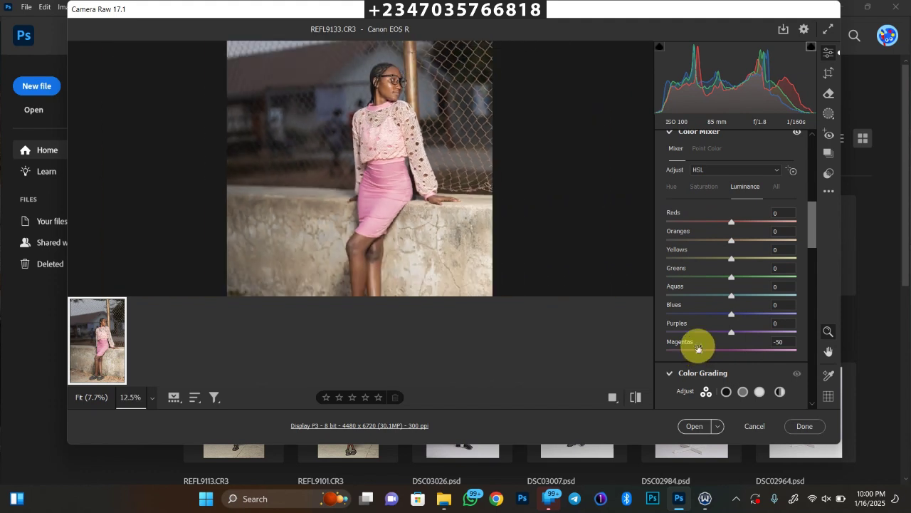
pyautogui.hotkey('ctrl', '-')
pyautogui.hotkey('ctrl', '-')
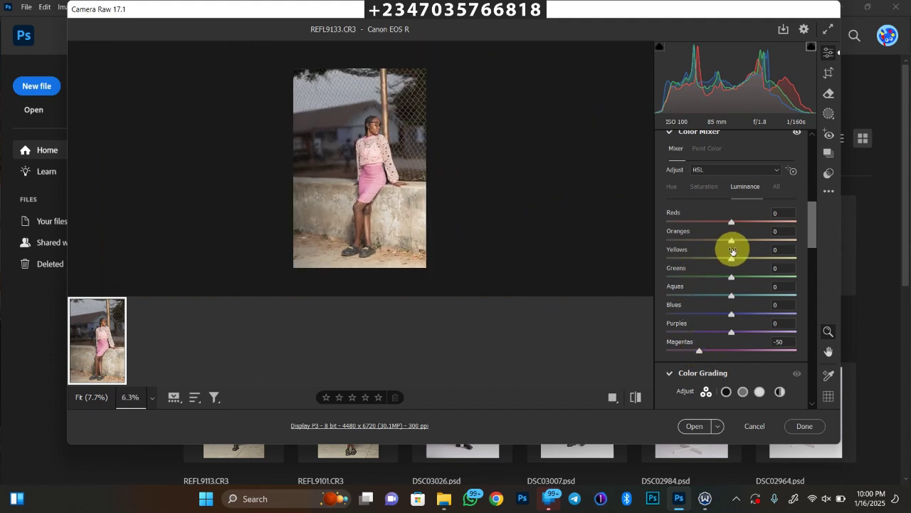
pyautogui.hotkey('ctrl', '+')
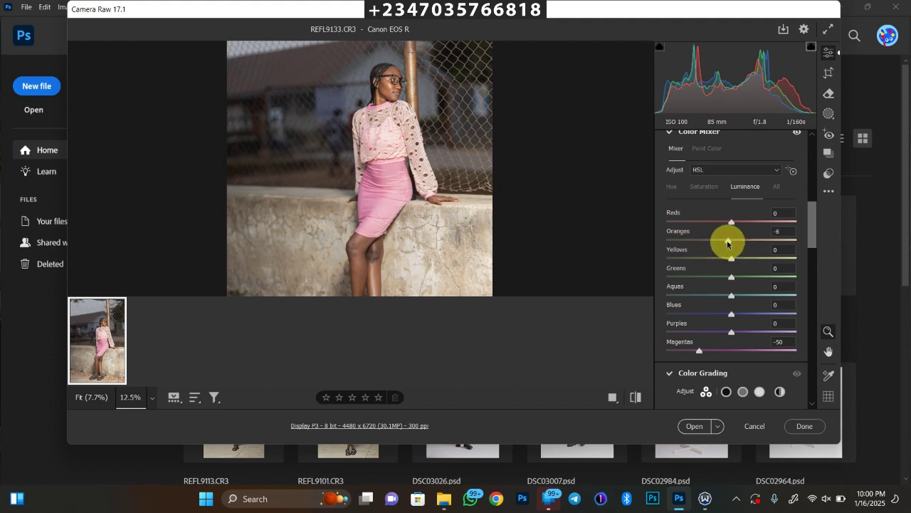
pyautogui.moveTo(728, 244)
pyautogui.mouseDown()
pyautogui.moveTo(757, 244)
pyautogui.moveTo(732, 244)
pyautogui.mouseUp()
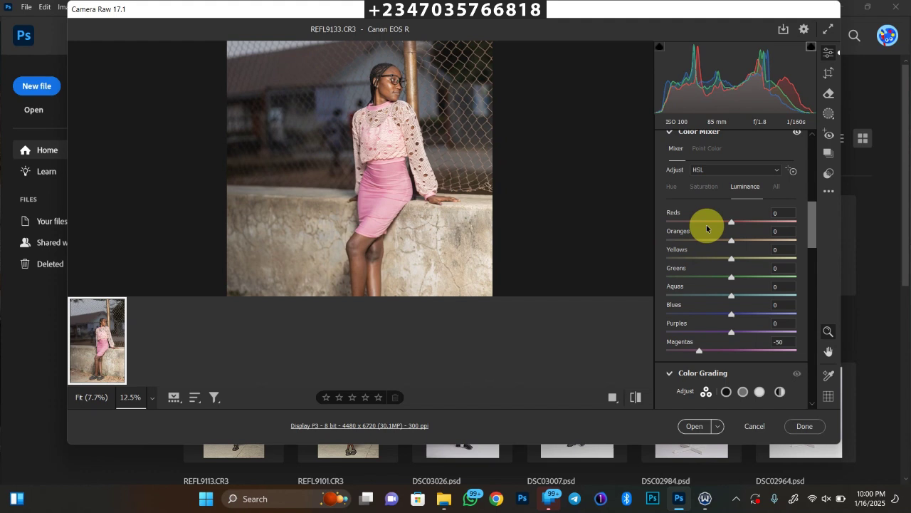
# Raise the Oranges saturation to +7 in the Color Mixer and compare the photo with its unedited version
pyautogui.click(704, 194)
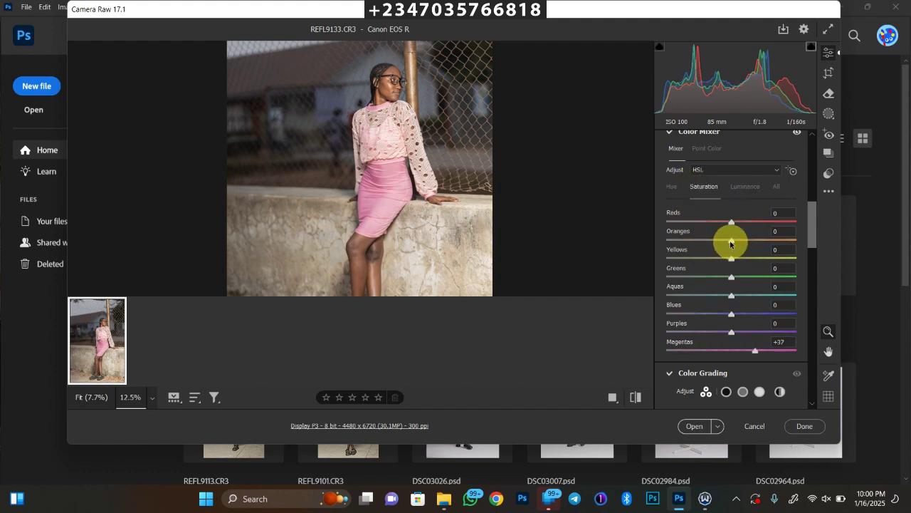
pyautogui.hotkey('ctrl', '-')
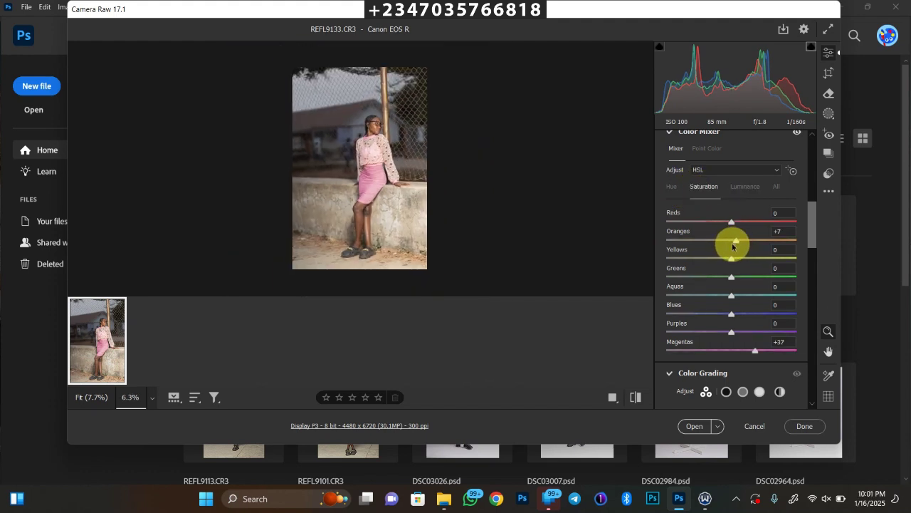
pyautogui.hotkey('ctrl', '+')
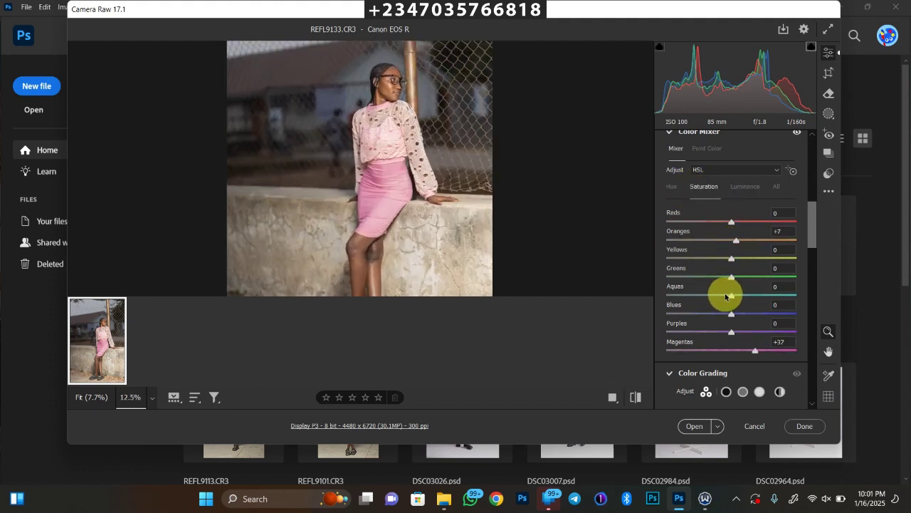
pyautogui.hotkey('ctrl', '-')
pyautogui.press('\\')
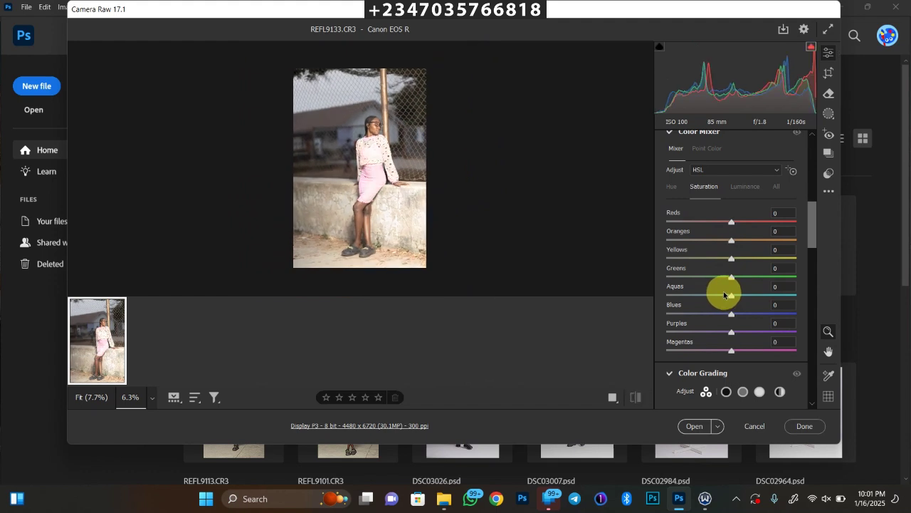
pyautogui.press('\\')
pyautogui.hotkey('ctrl', '+')
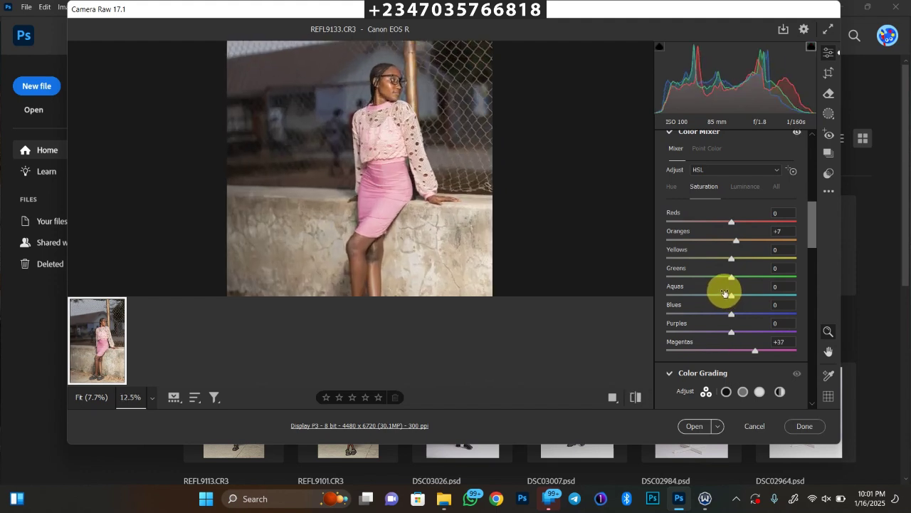
# Raise the saturation of Greens to +36, Aquas to +37 and Blues to +45 in the Color Mixer
pyautogui.hotkey('ctrl', '-')
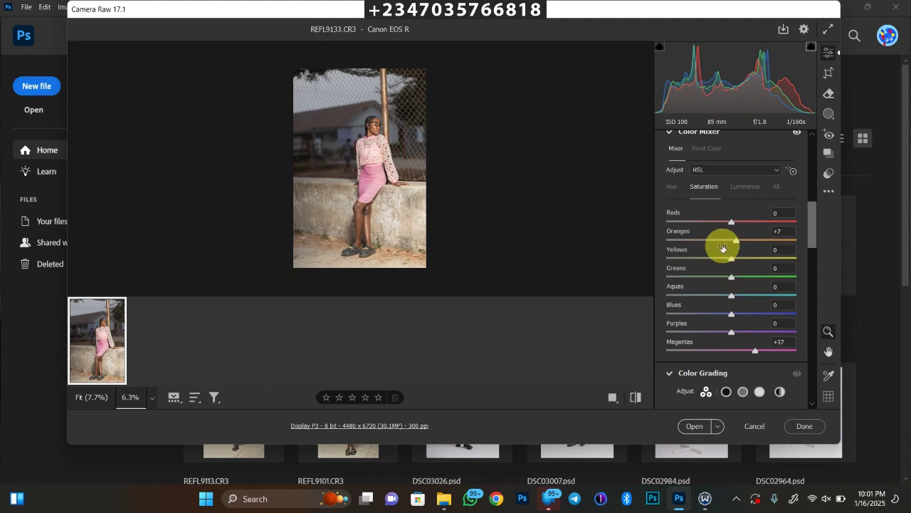
pyautogui.moveTo(728, 280); pyautogui.dragTo(736, 313)
pyautogui.click(754, 315)
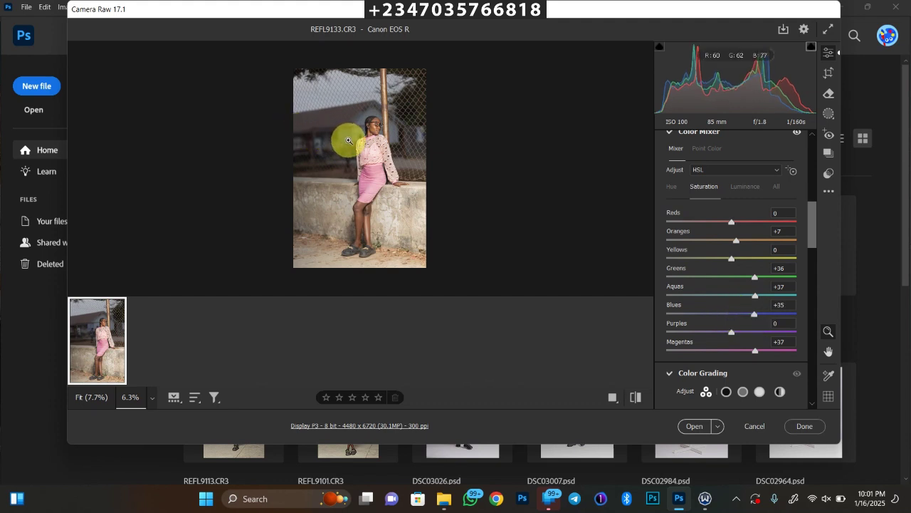
pyautogui.moveTo(750, 314)
pyautogui.mouseDown()
pyautogui.moveTo(724, 314)
pyautogui.moveTo(766, 329)
pyautogui.moveTo(736, 319)
pyautogui.moveTo(761, 314)
pyautogui.mouseUp()
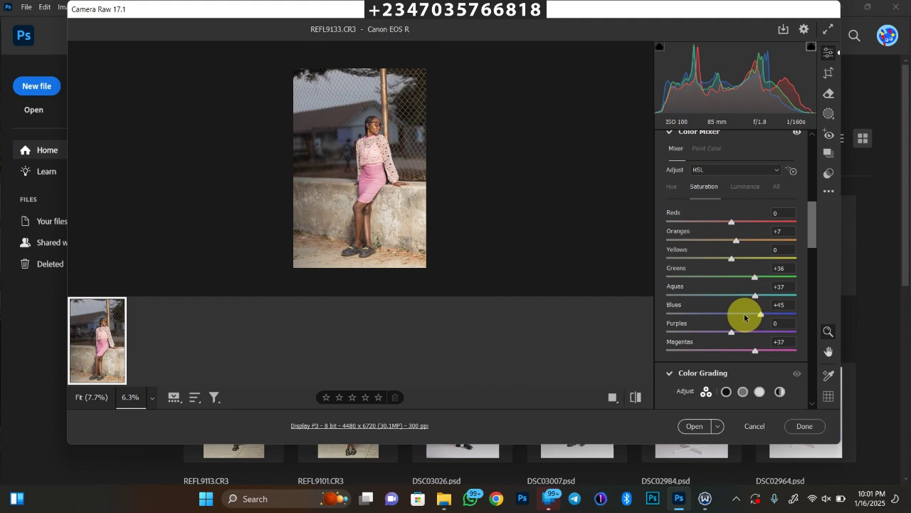
# Open the developed raw photo in Photoshop's main editor and display its layers
pyautogui.click(691, 427)
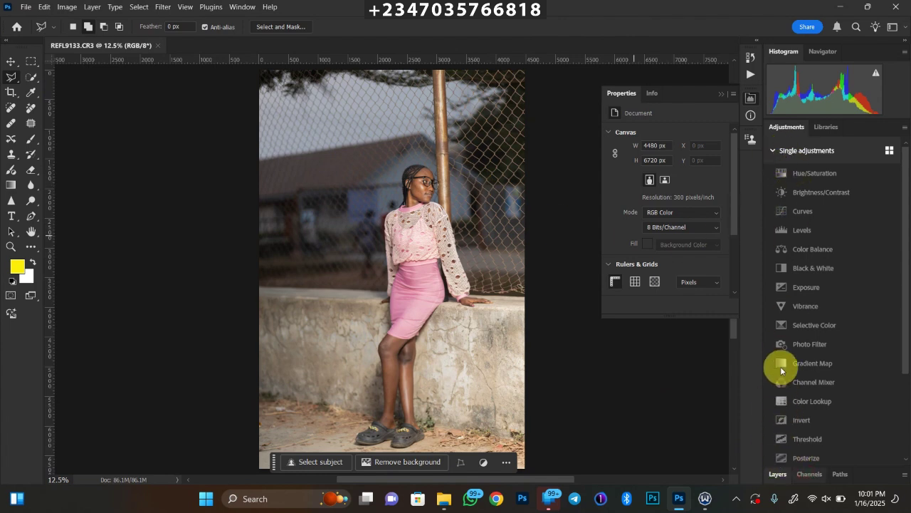
pyautogui.click(778, 471)
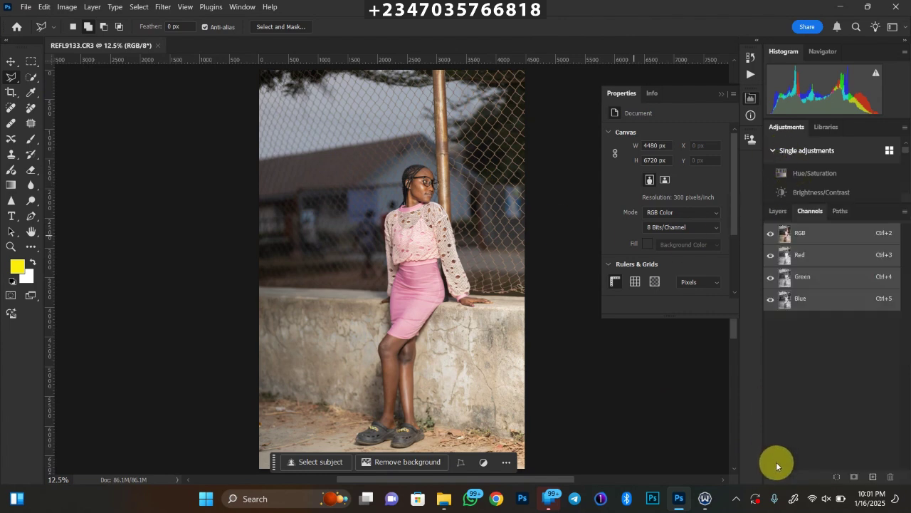
pyautogui.click(779, 213)
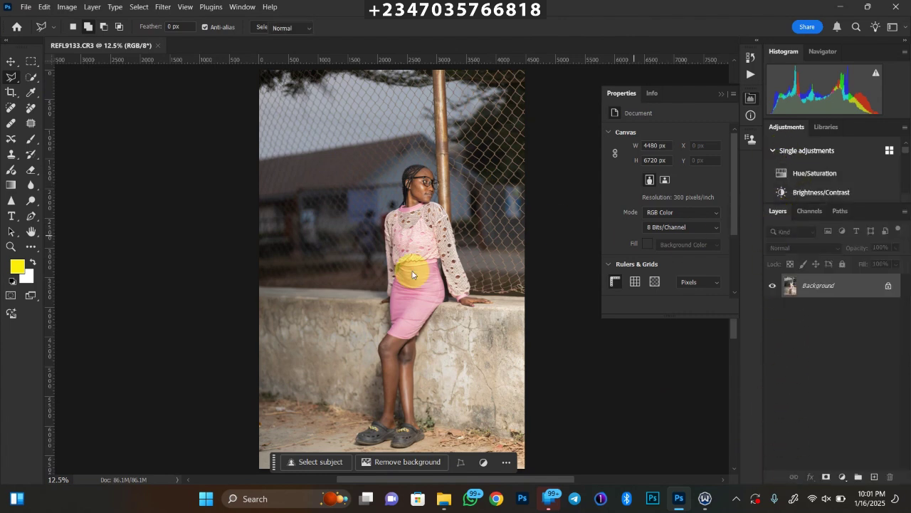
pyautogui.hotkey('ctrl', '-')
pyautogui.hotkey('ctrl', '-')
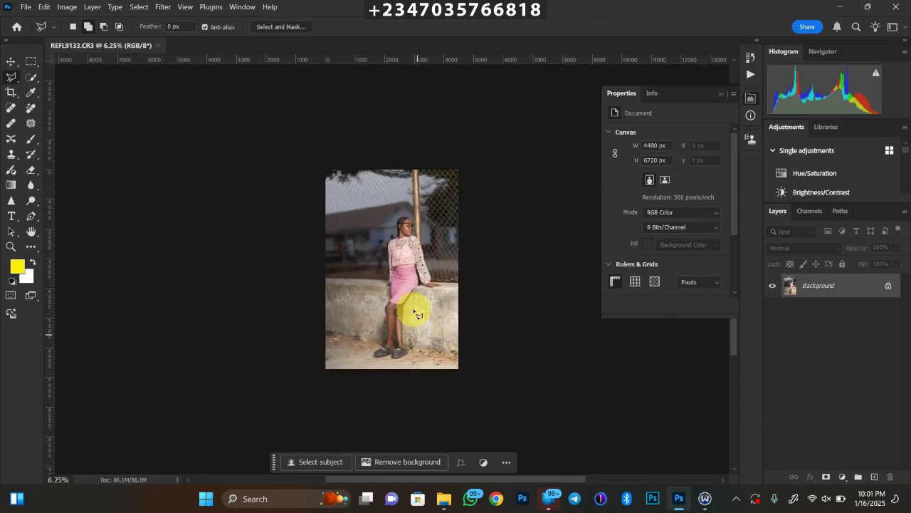
# Crop the photo at a 4:5 ratio to about 4928 × 6160 px, extending the canvas past its right edge and keeping the feet in frame
pyautogui.hotkey('ctrl', '+')
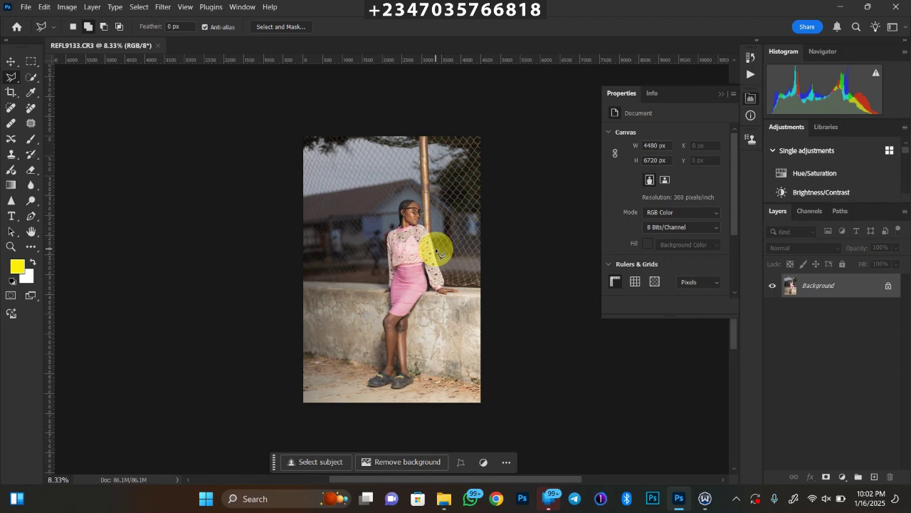
pyautogui.hotkey('ctrl', '-')
pyautogui.click(11, 92)
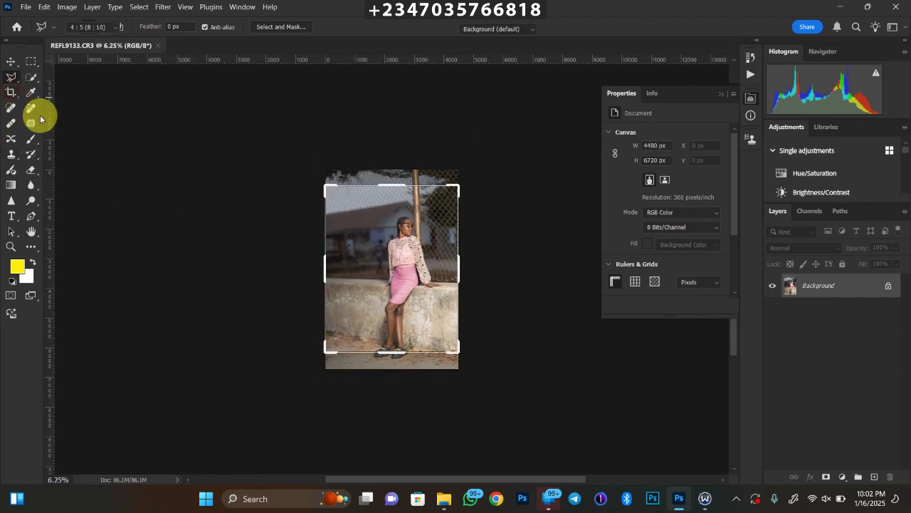
pyautogui.click(457, 354)
pyautogui.moveTo(457, 354); pyautogui.dragTo(463, 359)
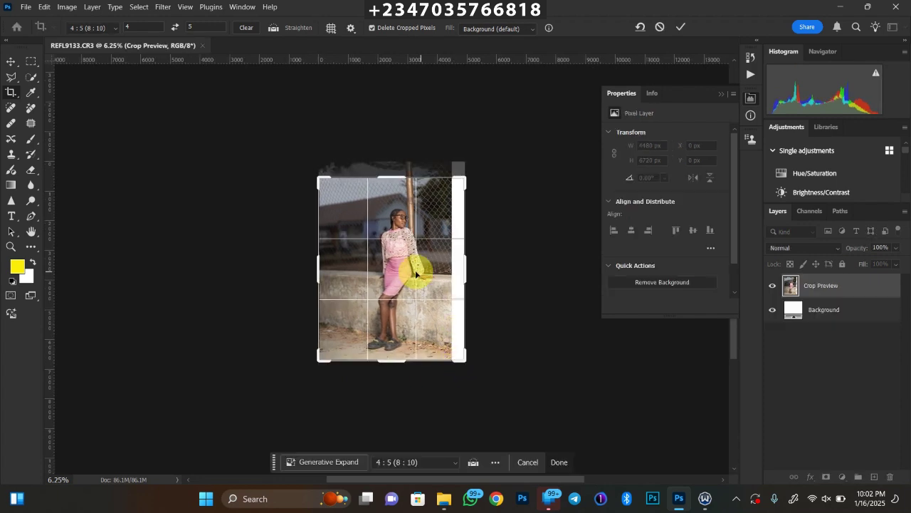
pyautogui.doubleClick(417, 271)
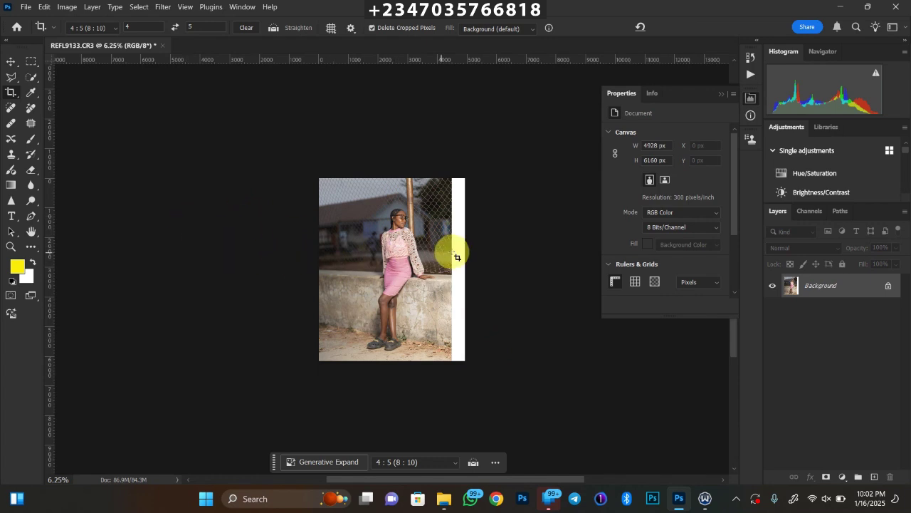
# Select the blank white strip along the photo's right edge with a rectangular marquee, slightly overlapping the image
pyautogui.hotkey('ctrl', '+')
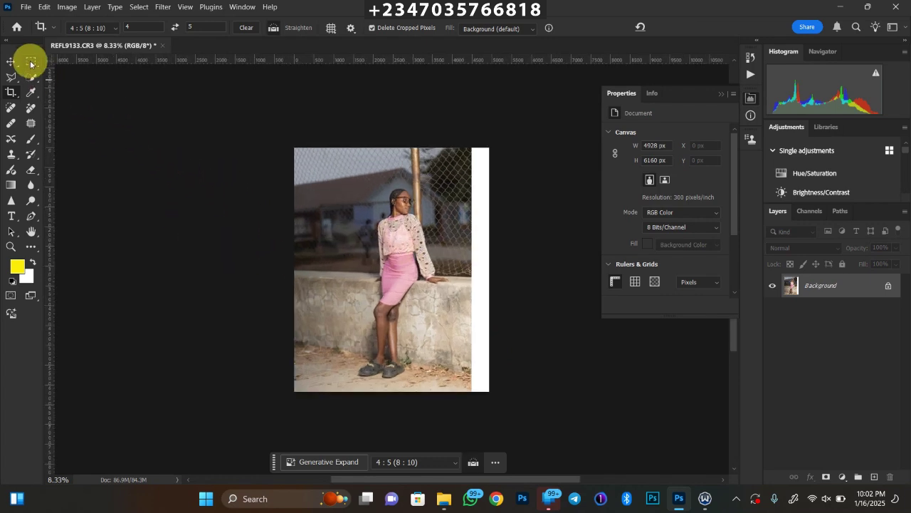
pyautogui.click(31, 61)
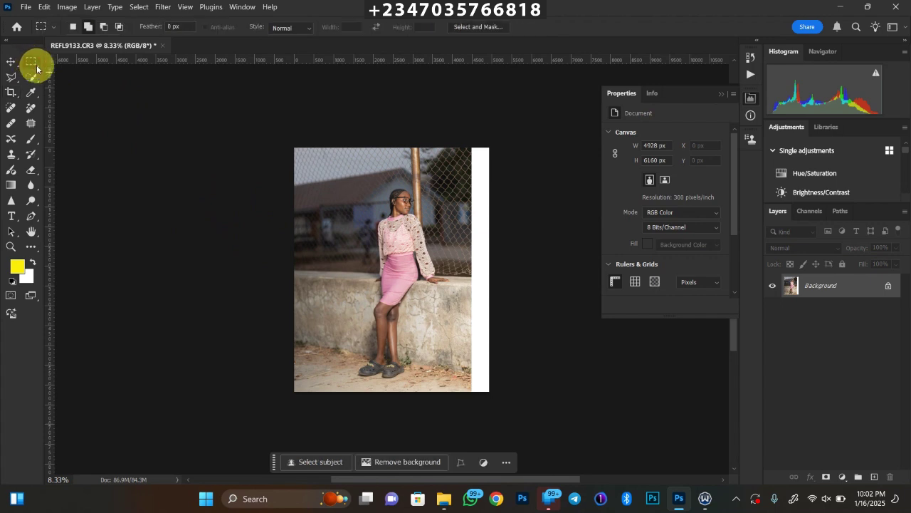
pyautogui.moveTo(468, 144); pyautogui.dragTo(509, 285)
pyautogui.hotkey('ctrl', '+')
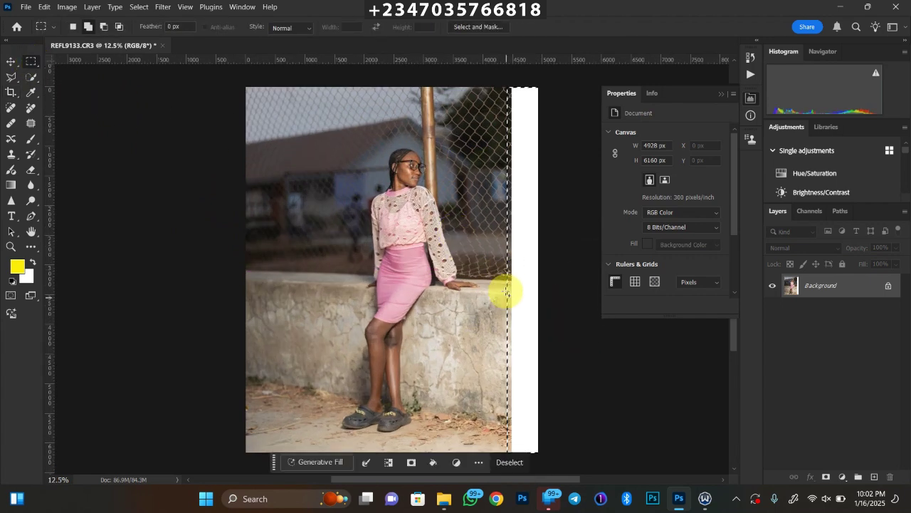
pyautogui.hotkey('ctrl', '-')
pyautogui.hotkey('ctrl', '-')
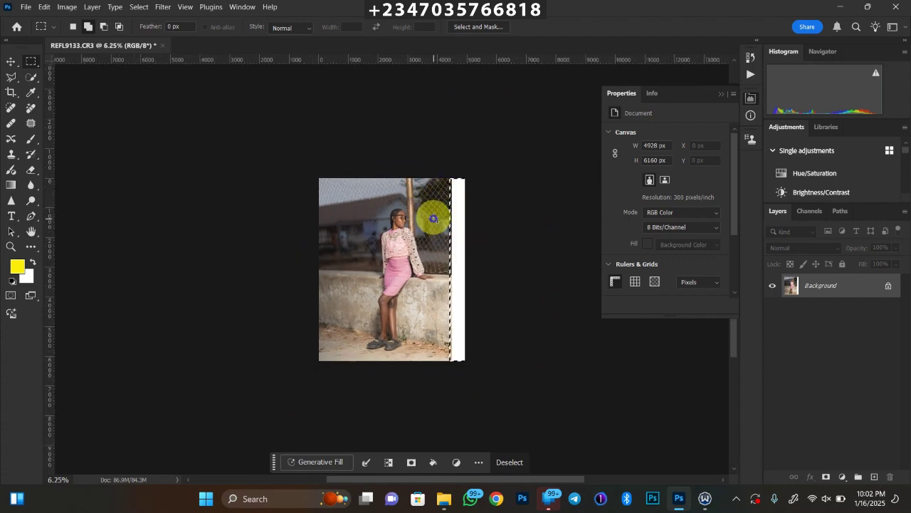
# Fill the selected strip with Content-Aware contents at Normal mode and 100% opacity, with Color Adaptation on, and deselect it
pyautogui.rightClick(434, 214)
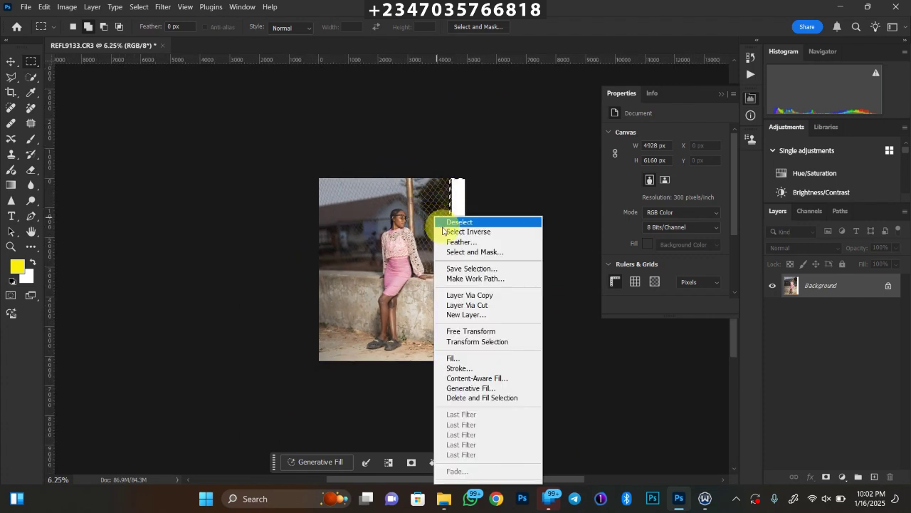
pyautogui.click(453, 358)
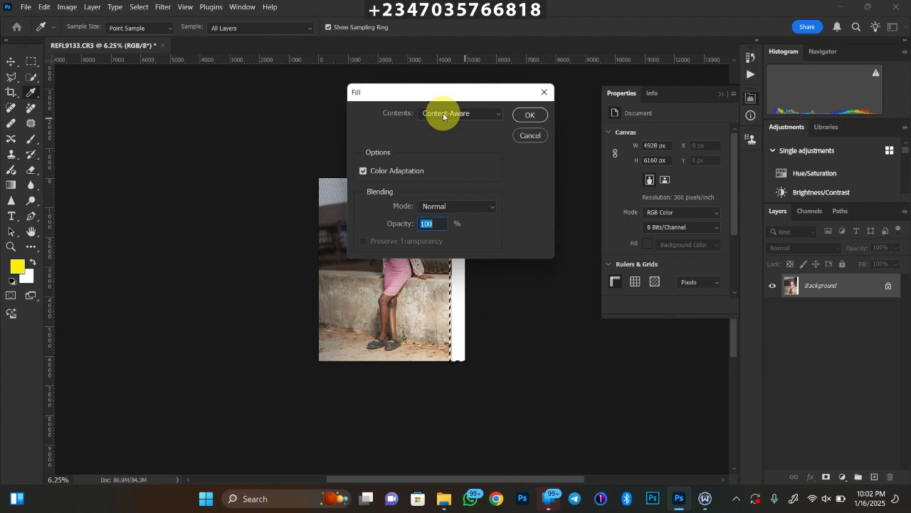
pyautogui.click(527, 116)
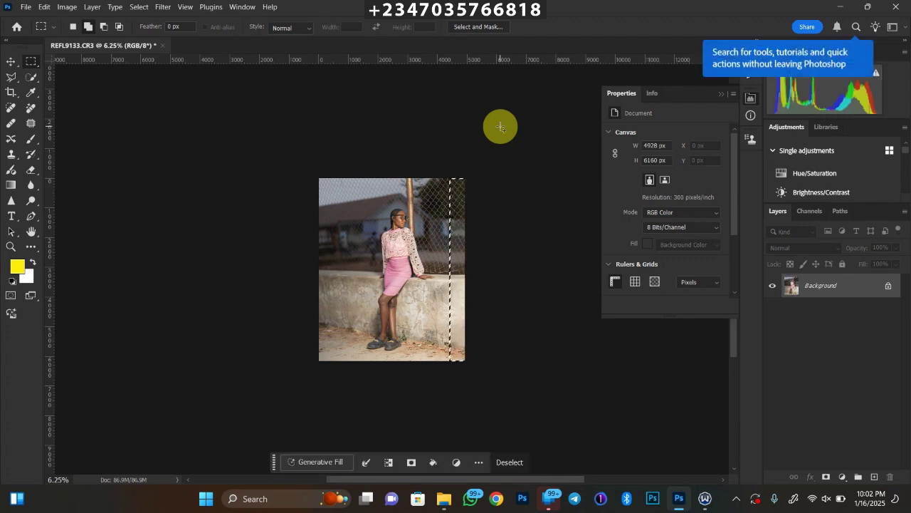
pyautogui.hotkey('ctrl', '+')
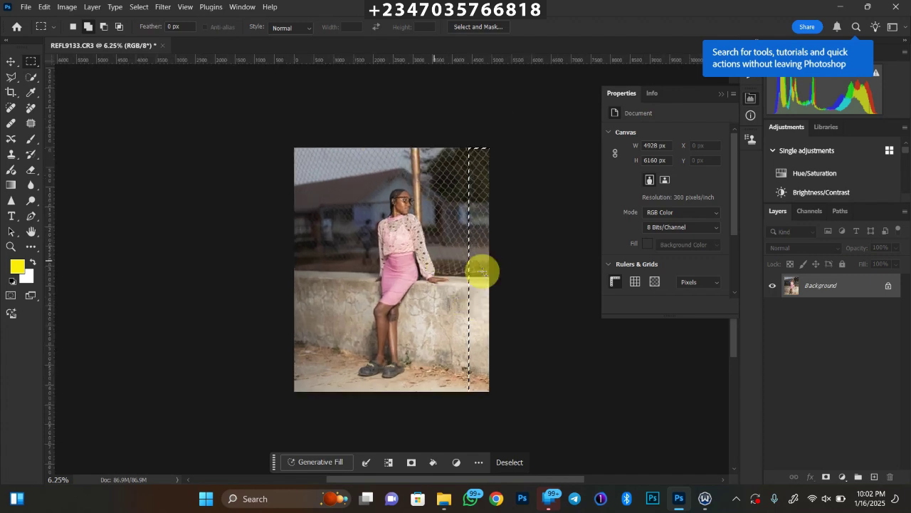
pyautogui.hotkey('ctrl', '-')
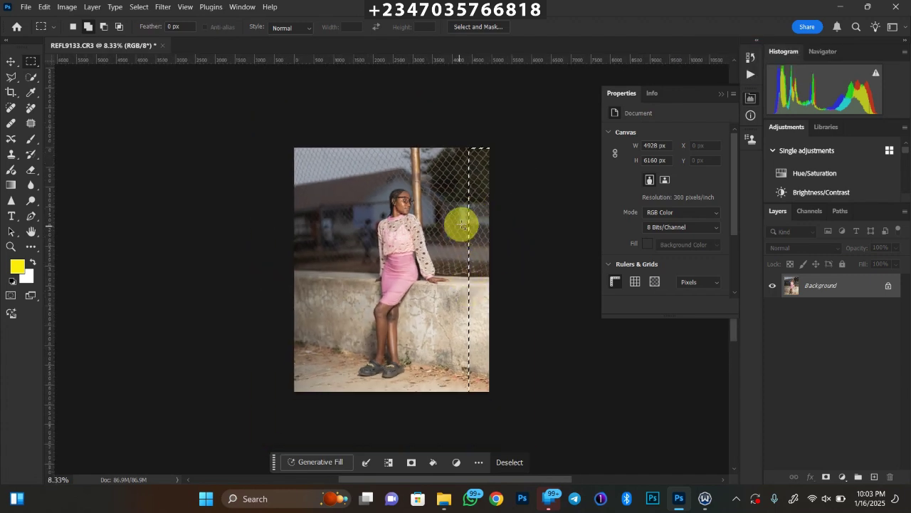
pyautogui.hotkey('ctrl', 'd')
# Examine the extended right side of the photo and the overall framing at several magnifications
pyautogui.hotkey('ctrl', '+')
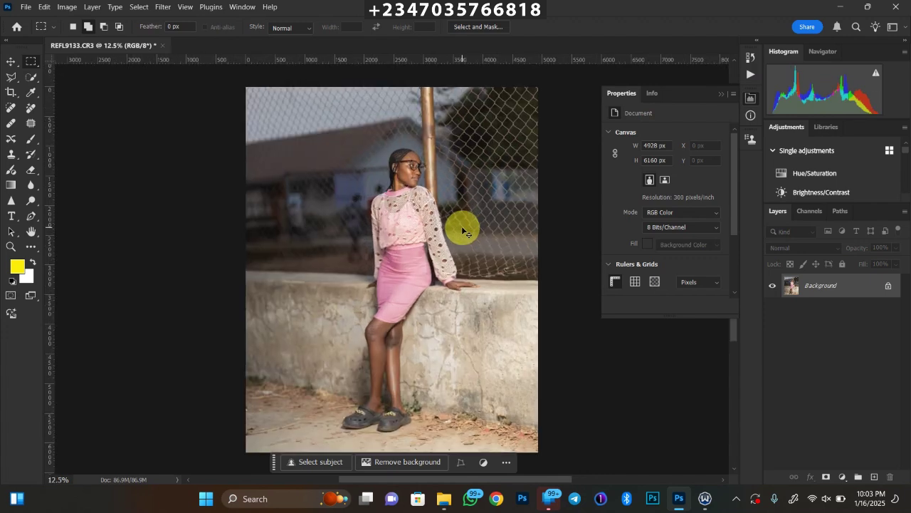
pyautogui.hotkey('ctrl', '-')
pyautogui.hotkey('ctrl', '+')
pyautogui.hotkey('ctrl', '-')
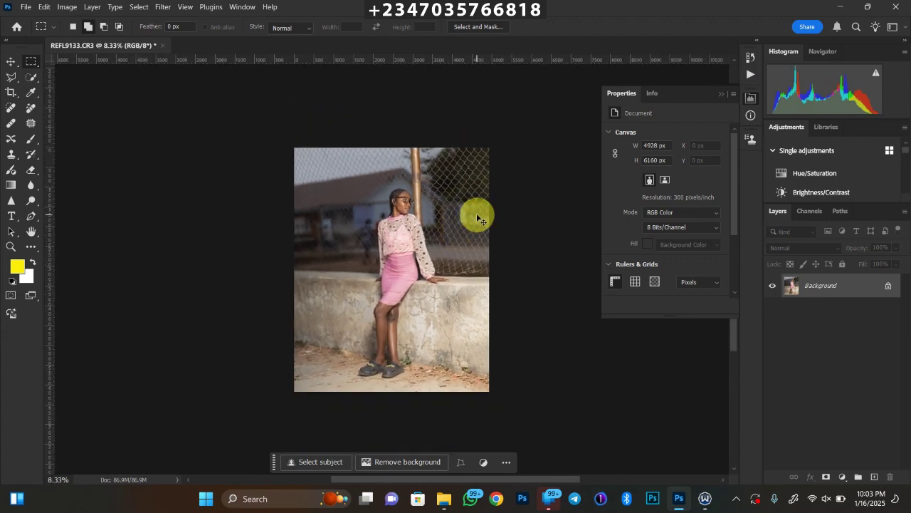
pyautogui.hotkey('ctrl', '+')
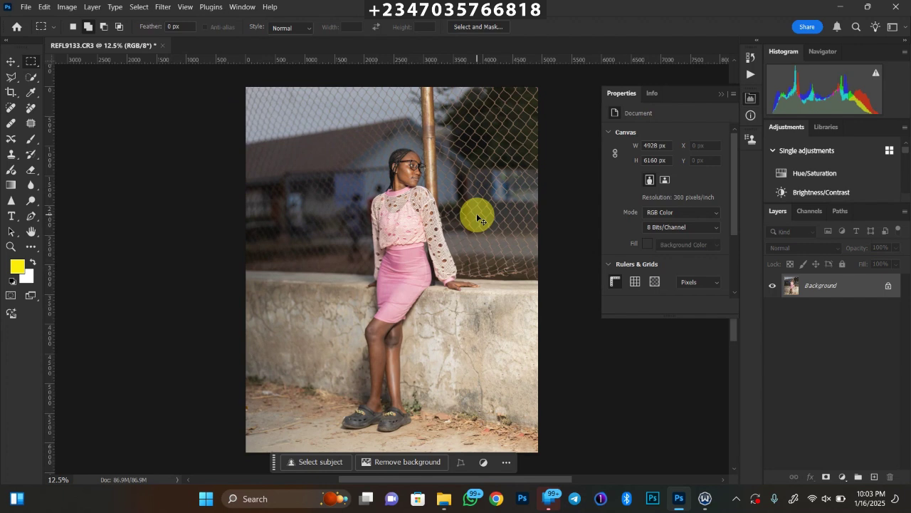
pyautogui.hotkey('ctrl', '-')
pyautogui.hotkey('ctrl', '+')
pyautogui.hotkey('ctrl', '+')
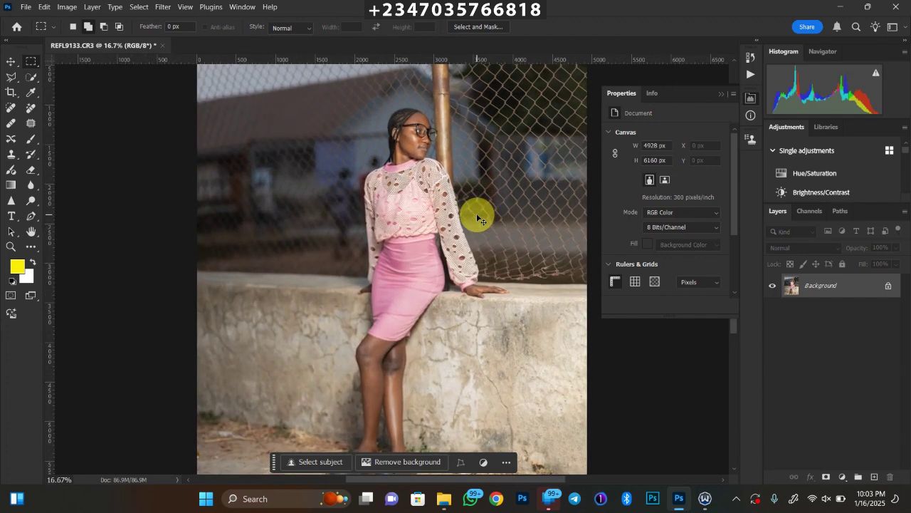
pyautogui.hotkey('ctrl', '-')
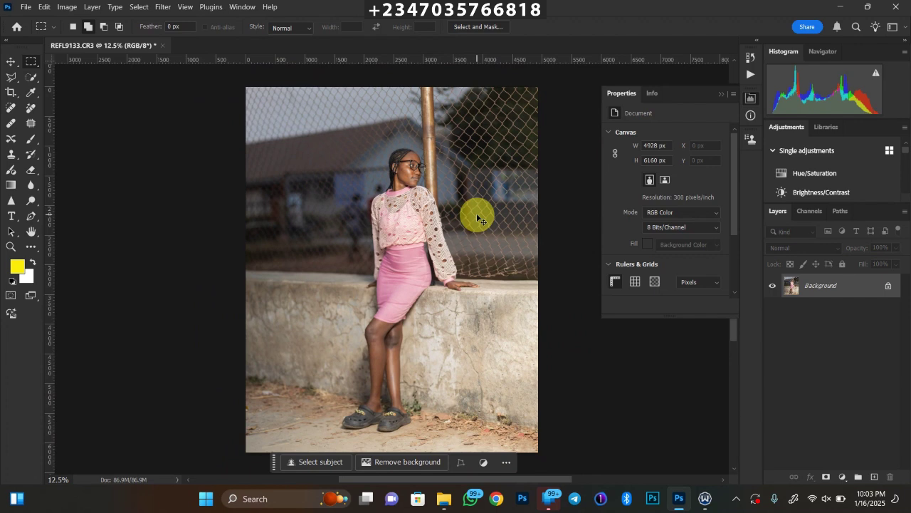
pyautogui.hotkey('ctrl', '-')
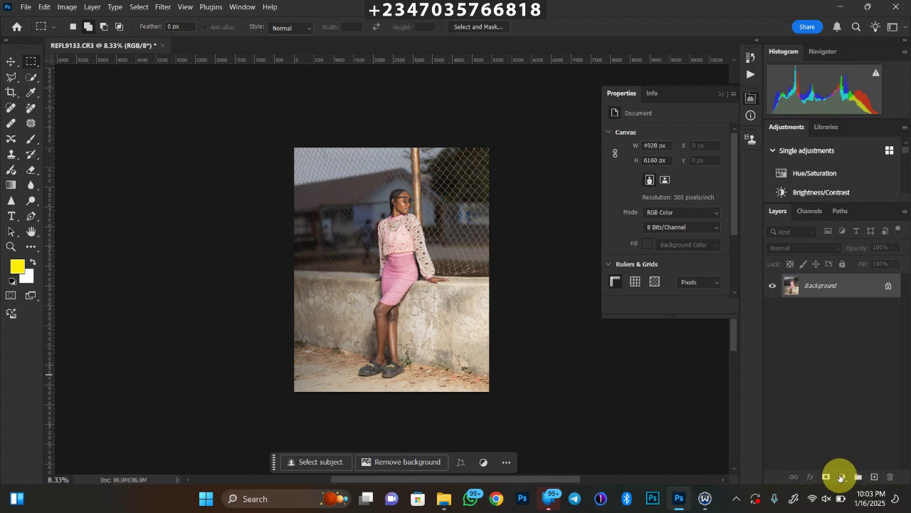
# Add a Selective Color adjustment layer above the photo and set Cyan to +62% for the Whites
pyautogui.click(842, 478)
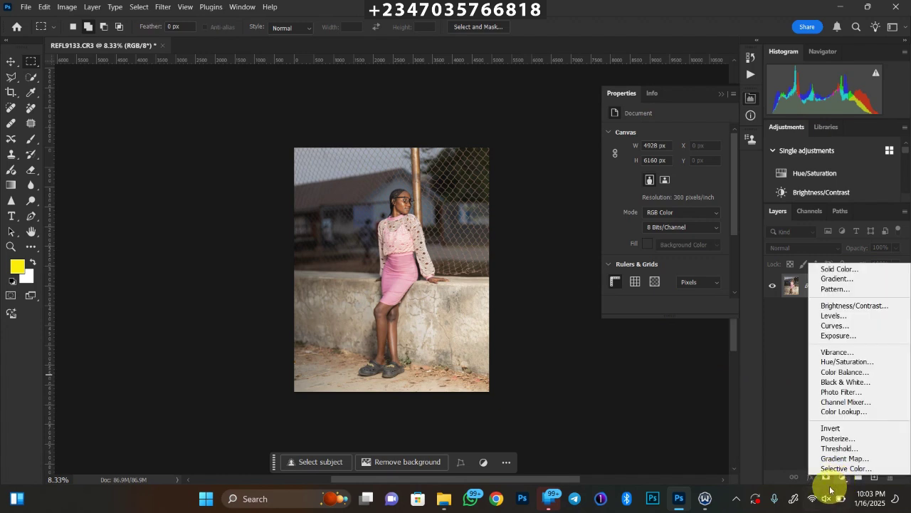
pyautogui.click(831, 469)
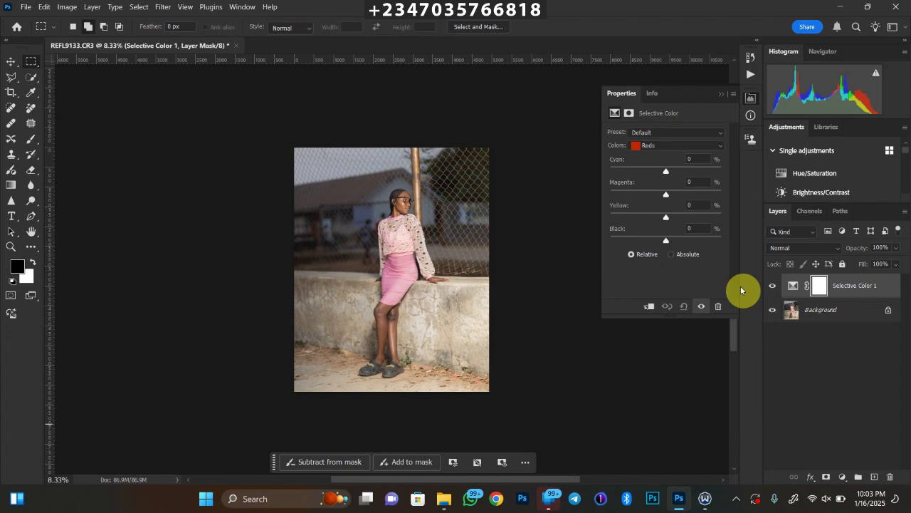
pyautogui.click(654, 146)
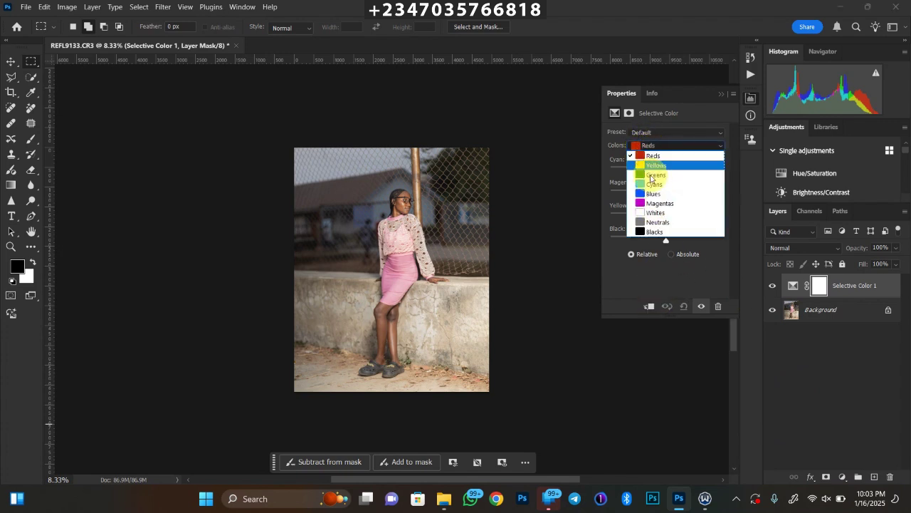
pyautogui.click(649, 218)
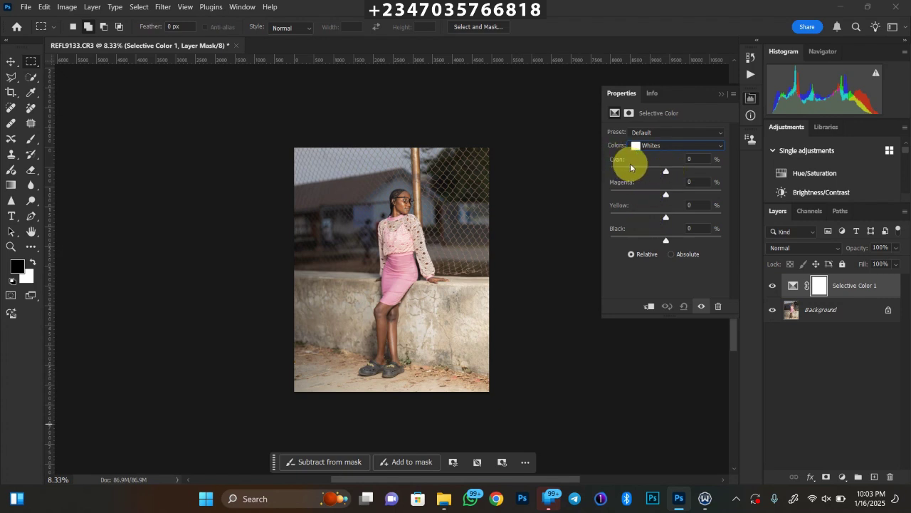
pyautogui.moveTo(669, 175); pyautogui.dragTo(710, 175)
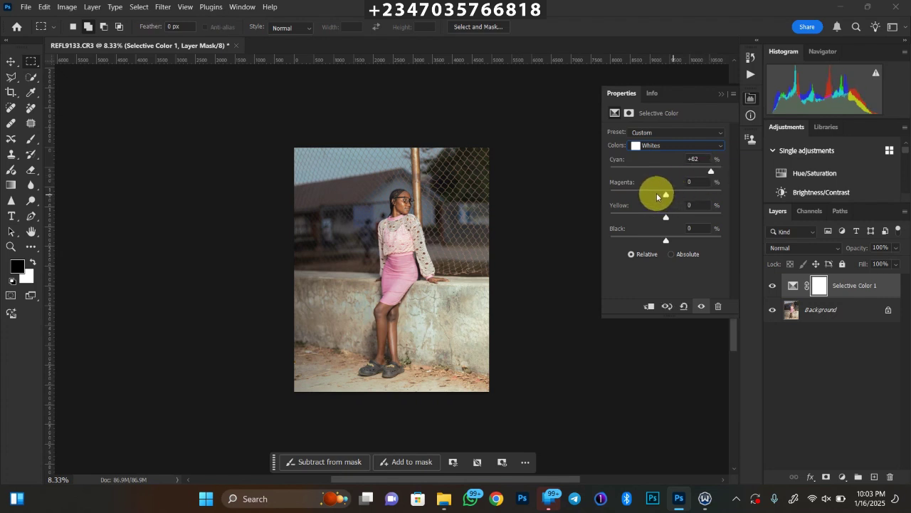
pyautogui.hotkey('ctrl', '+')
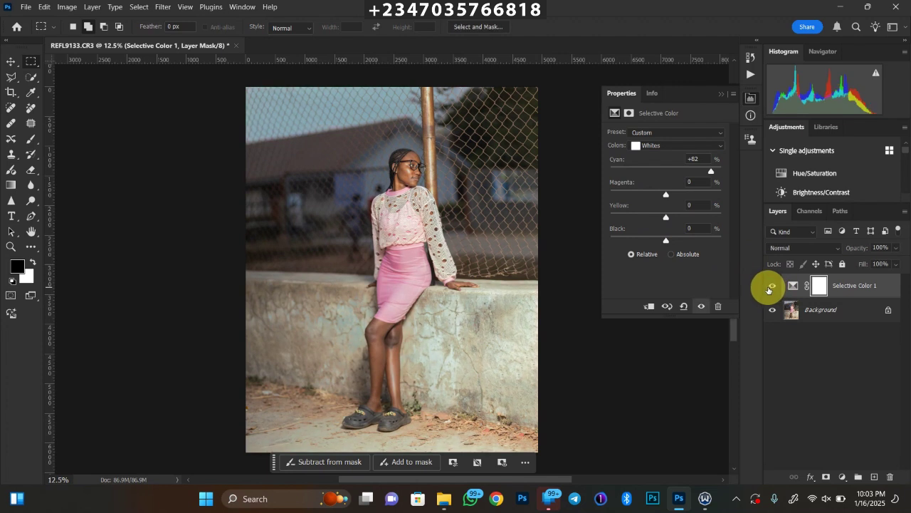
pyautogui.hotkey('ctrl', '-')
pyautogui.hotkey('ctrl', '+')
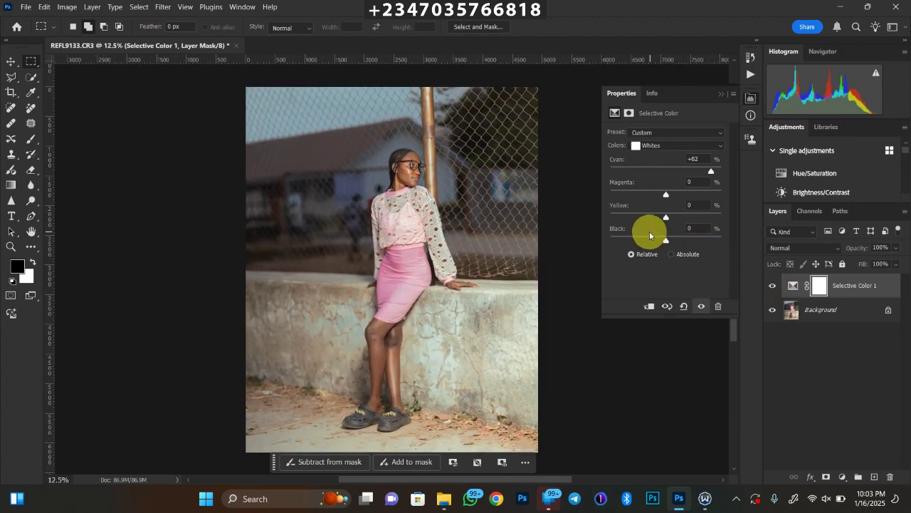
pyautogui.hotkey('ctrl', '-')
pyautogui.hotkey('ctrl', '+')
# Set Cyan to +4% for the Magentas in the Selective Color adjustment
pyautogui.click(661, 145)
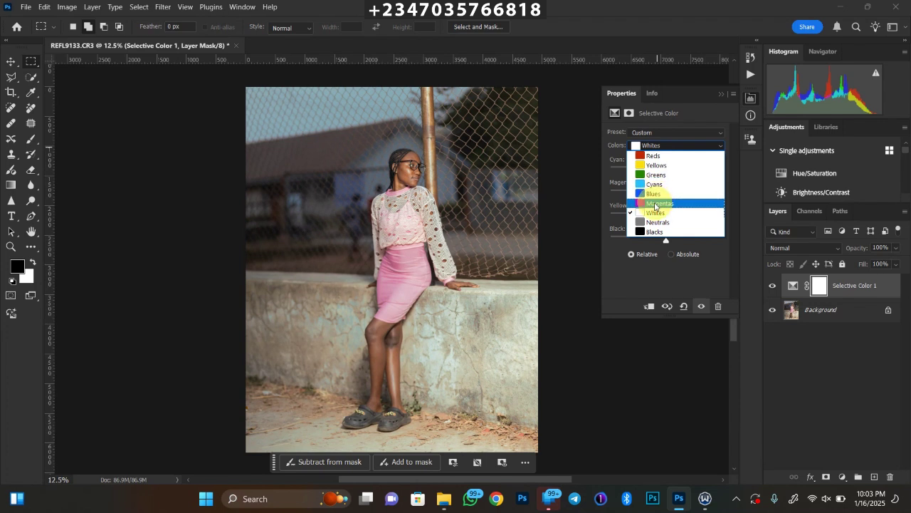
pyautogui.click(655, 204)
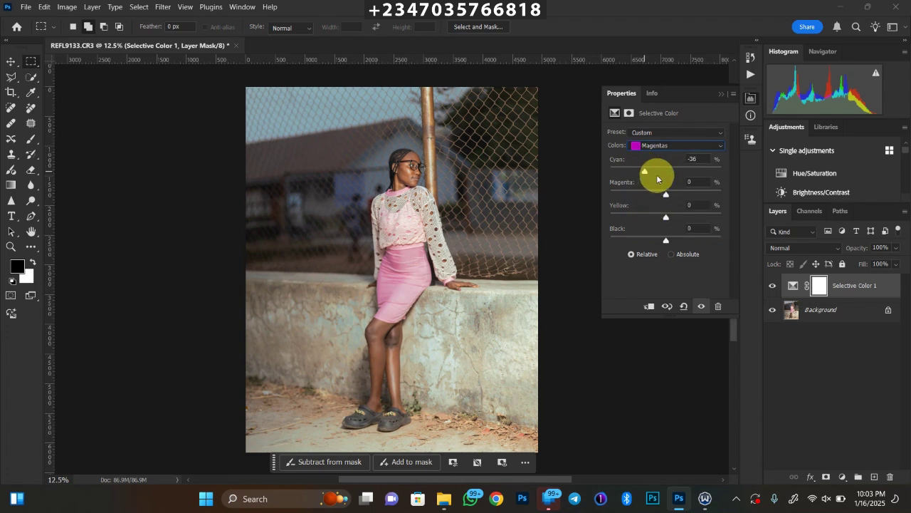
pyautogui.moveTo(657, 179)
pyautogui.mouseDown()
pyautogui.moveTo(691, 179)
pyautogui.moveTo(637, 176)
pyautogui.moveTo(700, 183)
pyautogui.moveTo(628, 176)
pyautogui.moveTo(676, 178)
pyautogui.moveTo(668, 179)
pyautogui.mouseUp()
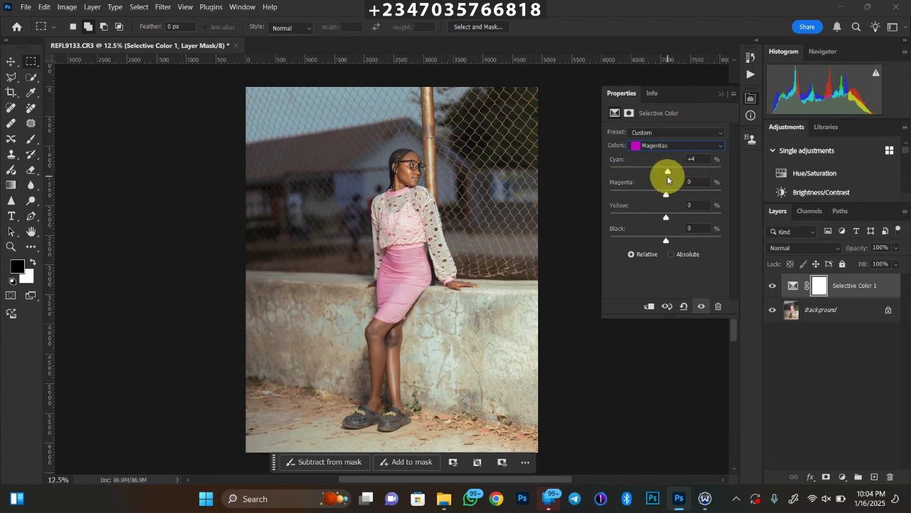
# For the Blacks in the Selective Color adjustment, set Black to -5% and Cyan to +1%
pyautogui.click(670, 145)
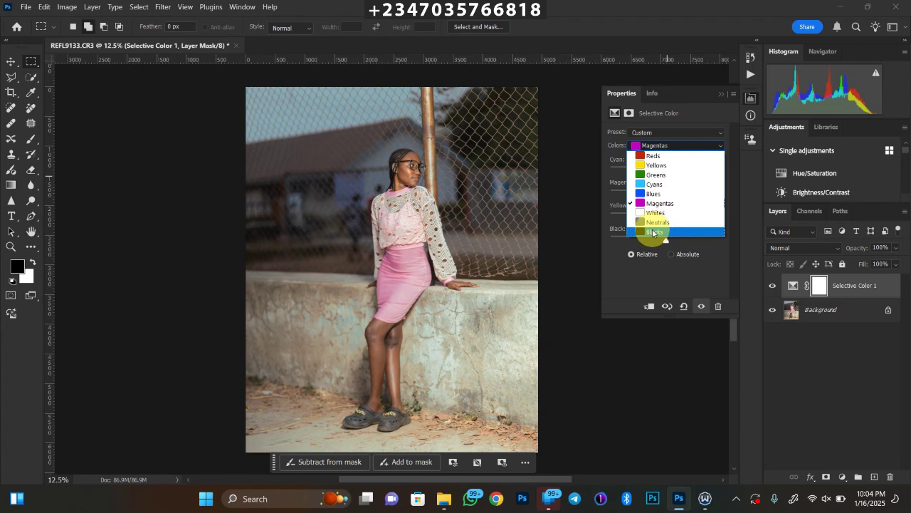
pyautogui.click(652, 232)
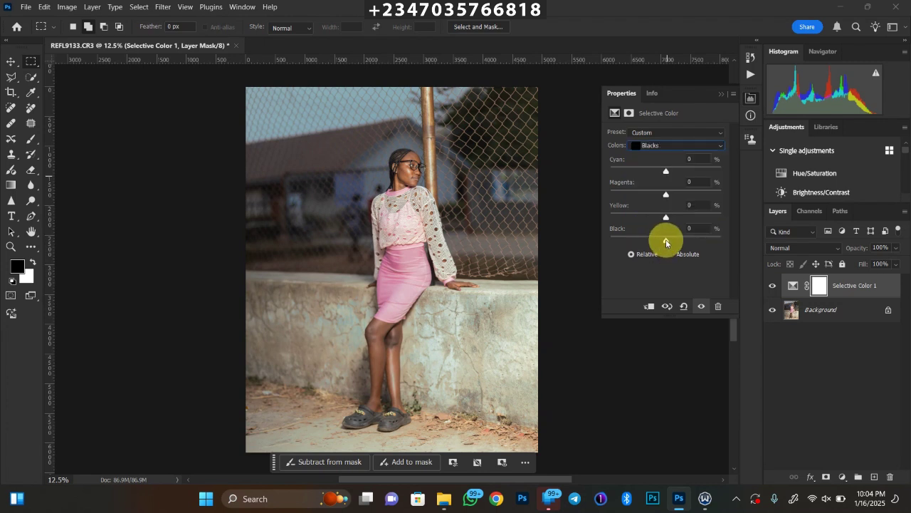
pyautogui.moveTo(668, 243); pyautogui.dragTo(662, 243)
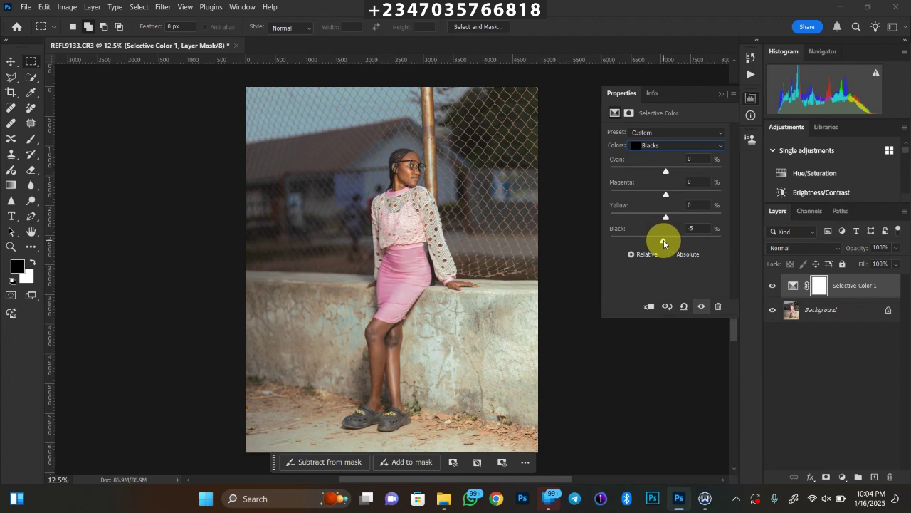
pyautogui.hotkey('ctrl', '-')
pyautogui.hotkey('ctrl', '+')
pyautogui.moveTo(666, 172); pyautogui.dragTo(669, 174)
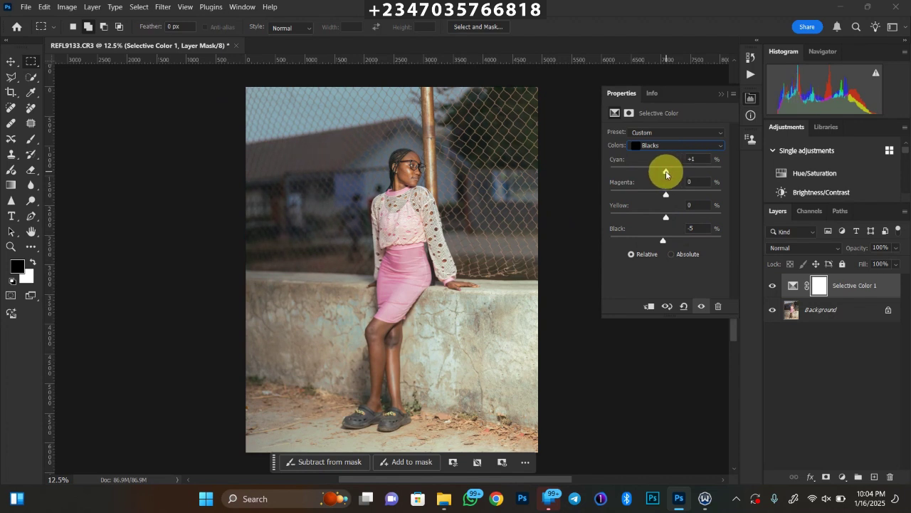
pyautogui.hotkey('ctrl', '-')
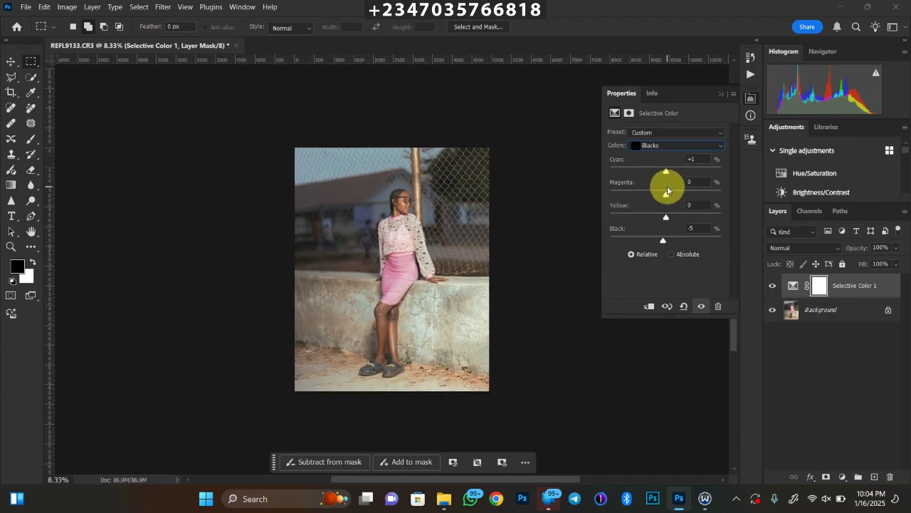
pyautogui.hotkey('ctrl', '-')
pyautogui.hotkey('ctrl', '+')
pyautogui.hotkey('ctrl', '+')
pyautogui.hotkey('ctrl', '-')
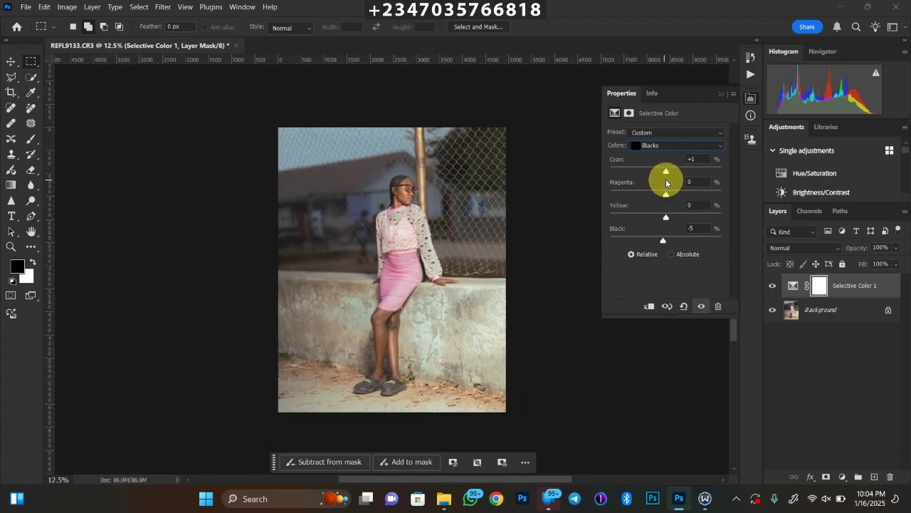
# Set Cyan to -1% for the Reds in the Selective Color adjustment
pyautogui.hotkey('ctrl', '+')
pyautogui.click(655, 145)
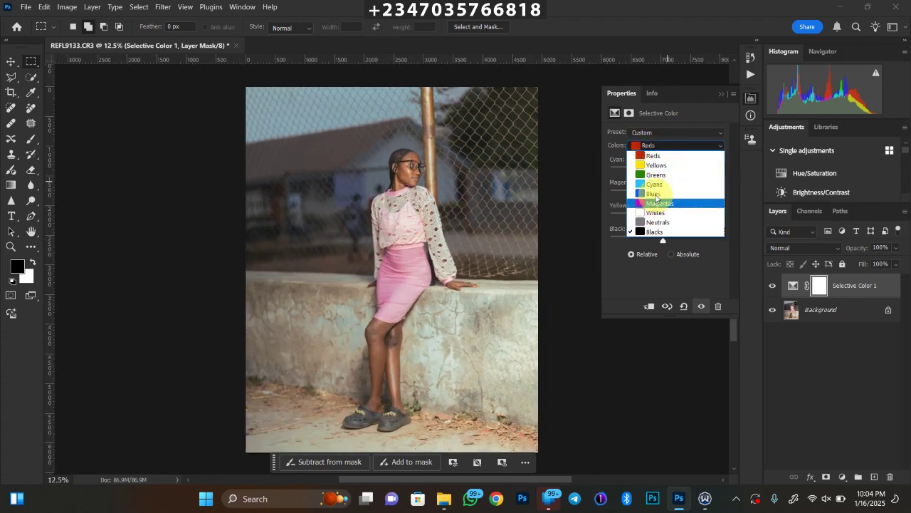
pyautogui.press('Up')
pyautogui.press('Up')
pyautogui.press('Up')
pyautogui.press('Up')
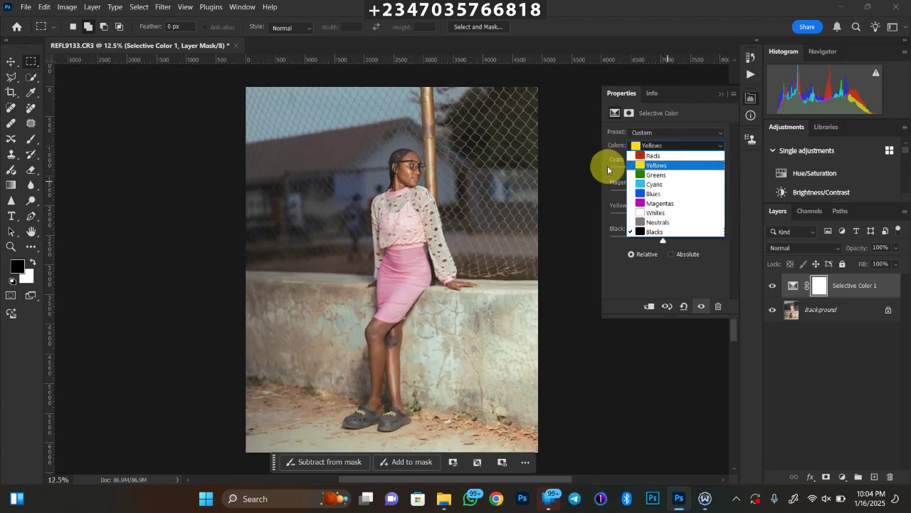
pyautogui.click(648, 155)
pyautogui.hotkey('ctrl', '+')
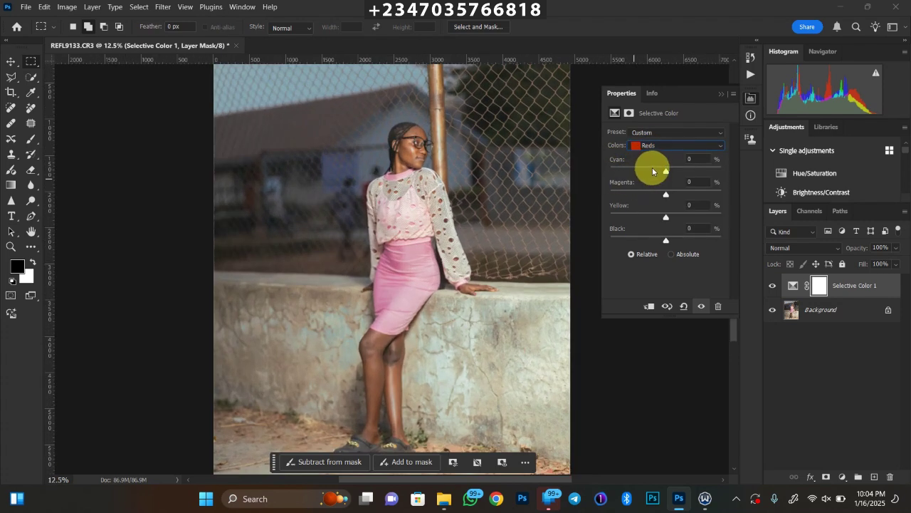
pyautogui.moveTo(666, 171); pyautogui.dragTo(669, 174)
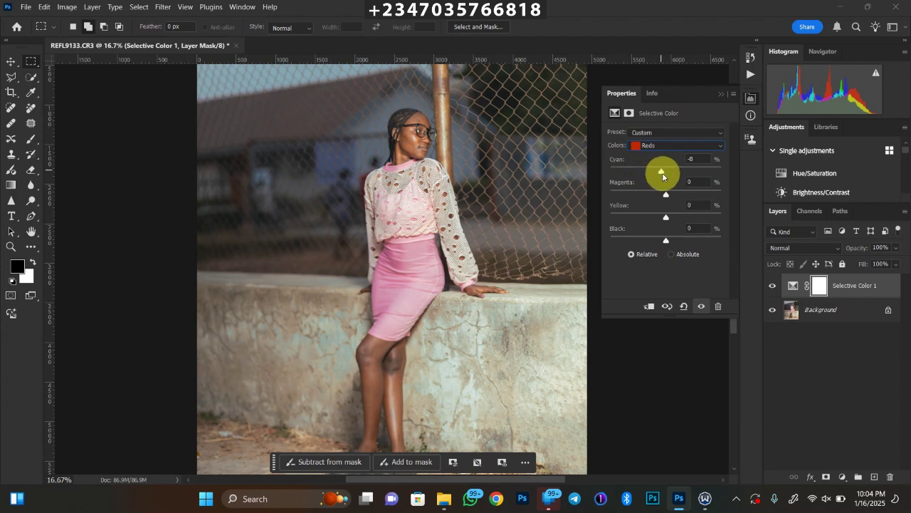
pyautogui.moveTo(662, 171)
pyautogui.mouseDown()
pyautogui.moveTo(631, 172)
pyautogui.moveTo(698, 173)
pyautogui.moveTo(636, 172)
pyautogui.moveTo(674, 176)
pyautogui.moveTo(661, 179)
pyautogui.mouseUp()
pyautogui.hotkey('ctrl', '-')
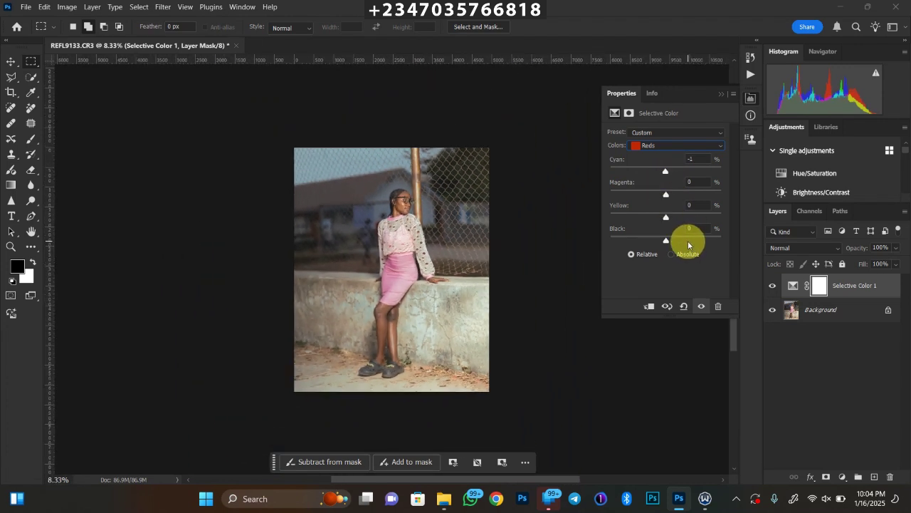
pyautogui.hotkey('ctrl', '-')
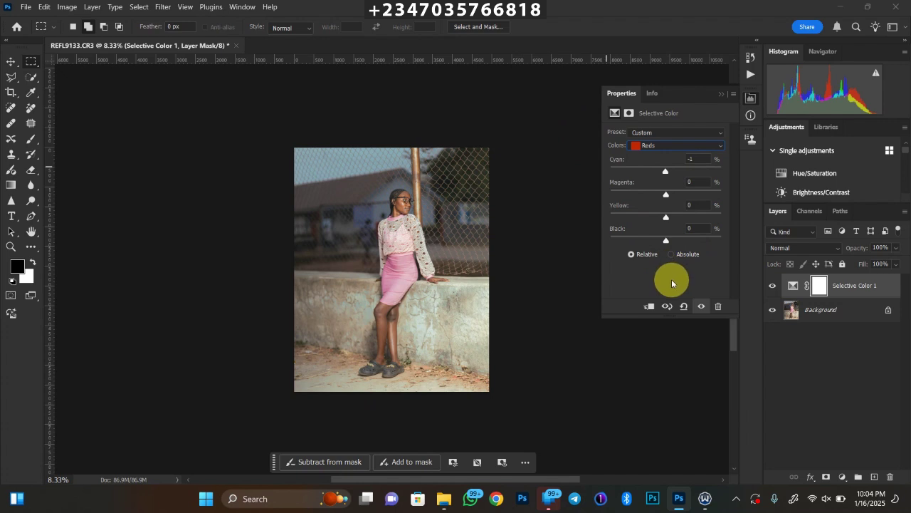
# Add a Color Lookup adjustment layer above the Selective Color layer and start loading a 3D LUT file
pyautogui.hotkey('ctrl', '+')
pyautogui.hotkey('ctrl', '-')
pyautogui.hotkey('ctrl', '+')
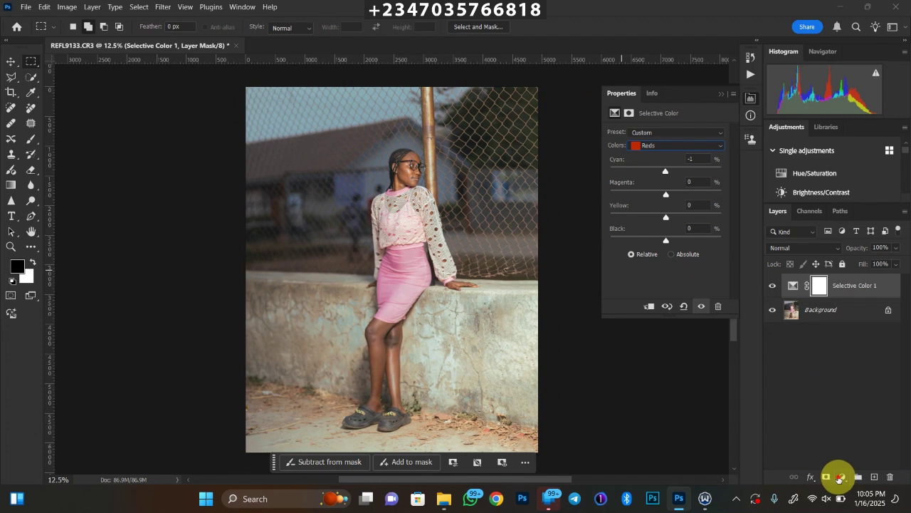
pyautogui.click(839, 478)
pyautogui.click(840, 410)
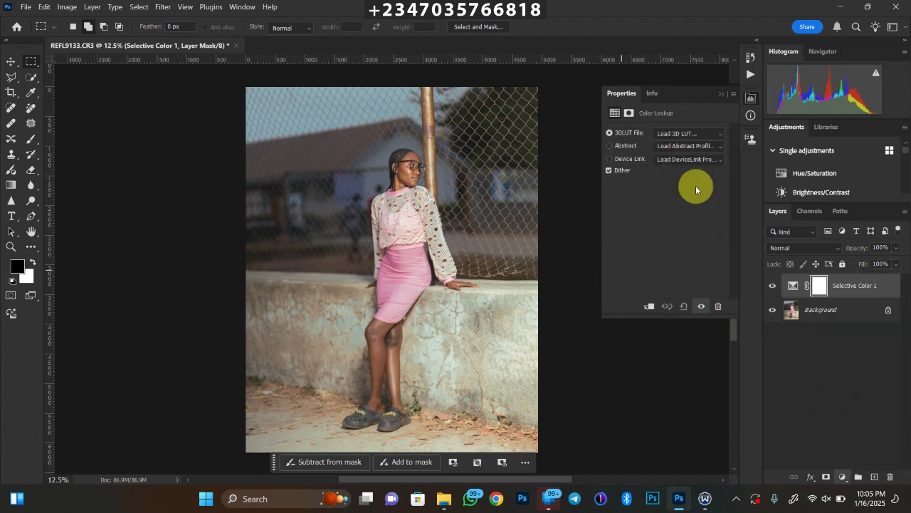
pyautogui.click(687, 134)
pyautogui.click(685, 146)
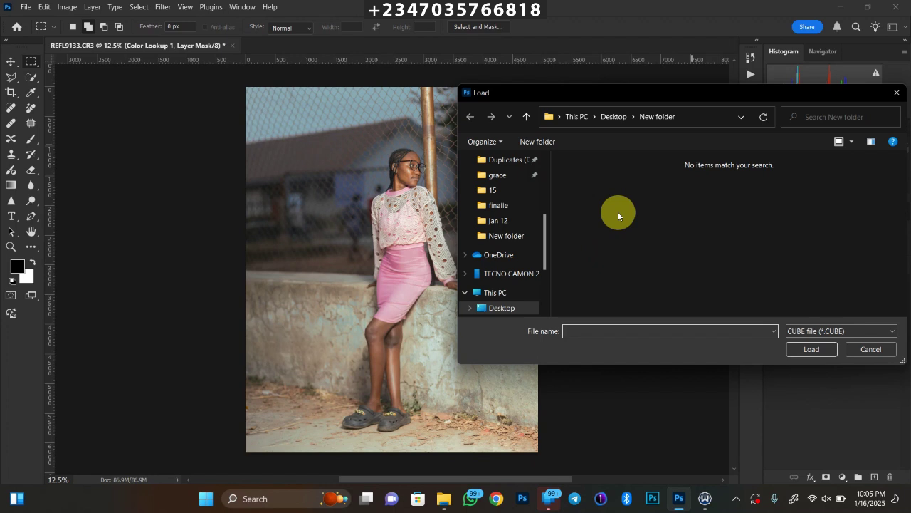
# Browse Local Disk (C:) to the 3DLUTs folder in Program Files, Adobe, Adobe Photoshop 2020, Presets
pyautogui.click(499, 292)
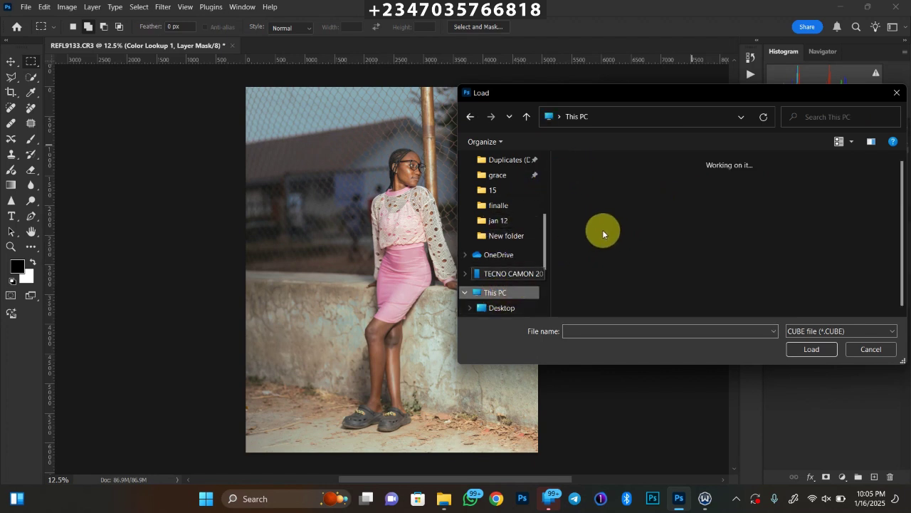
pyautogui.doubleClick(624, 293)
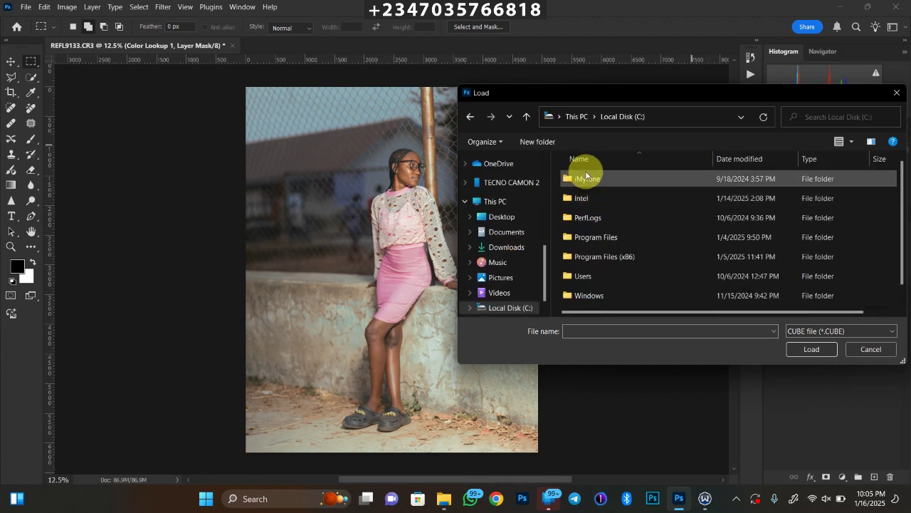
pyautogui.doubleClick(585, 237)
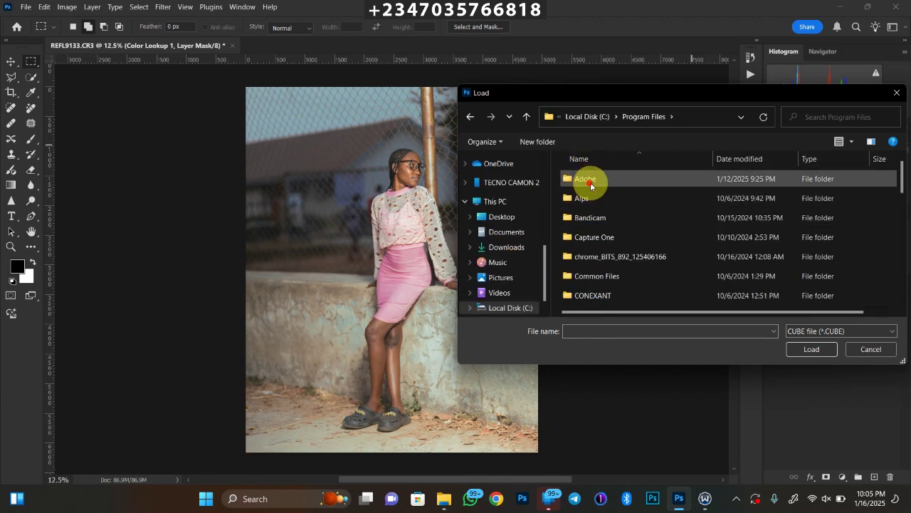
pyautogui.doubleClick(590, 186)
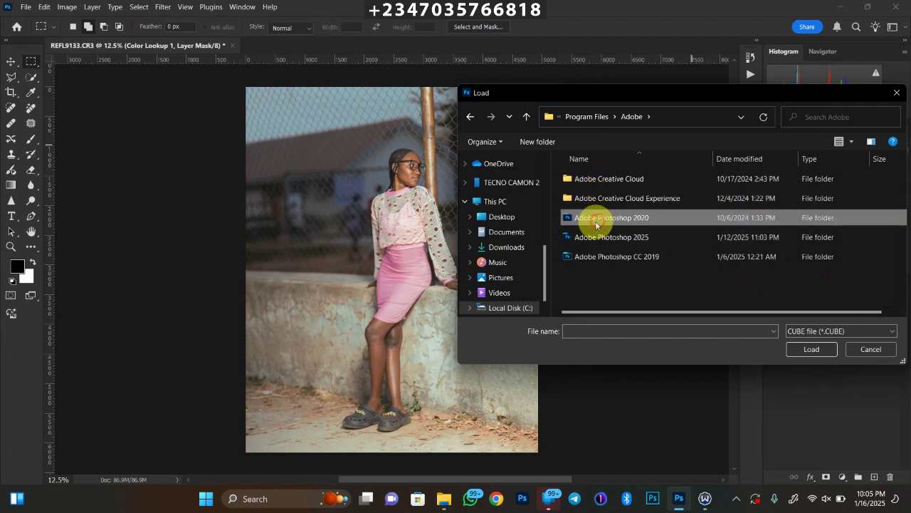
pyautogui.doubleClick(596, 221)
pyautogui.doubleClick(588, 258)
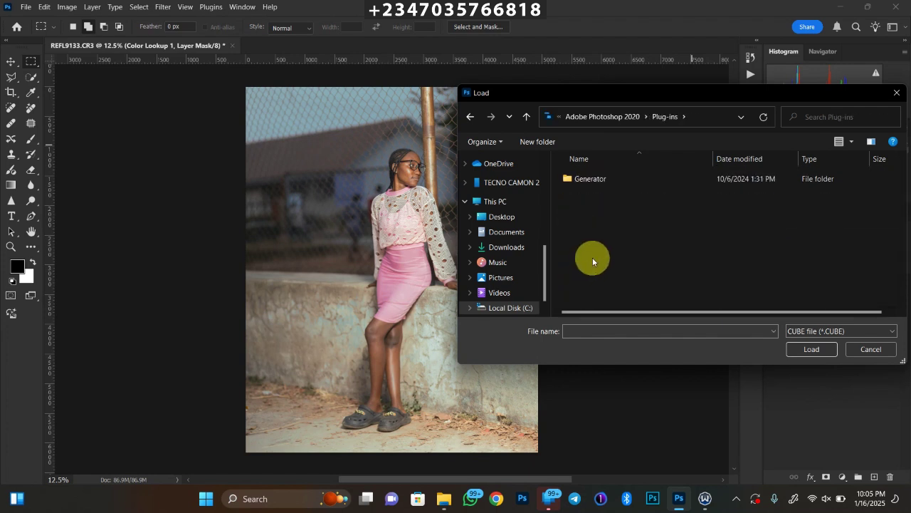
pyautogui.hotkey('alt', 'Left')
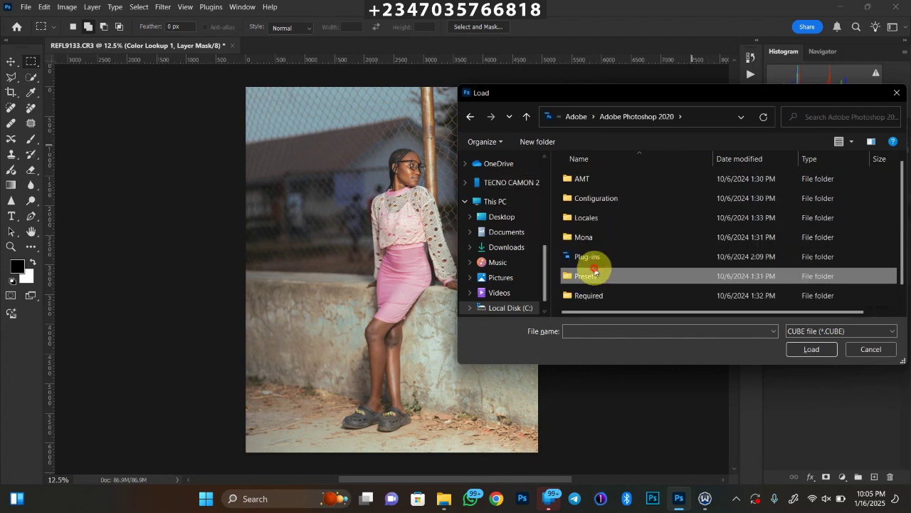
pyautogui.doubleClick(594, 272)
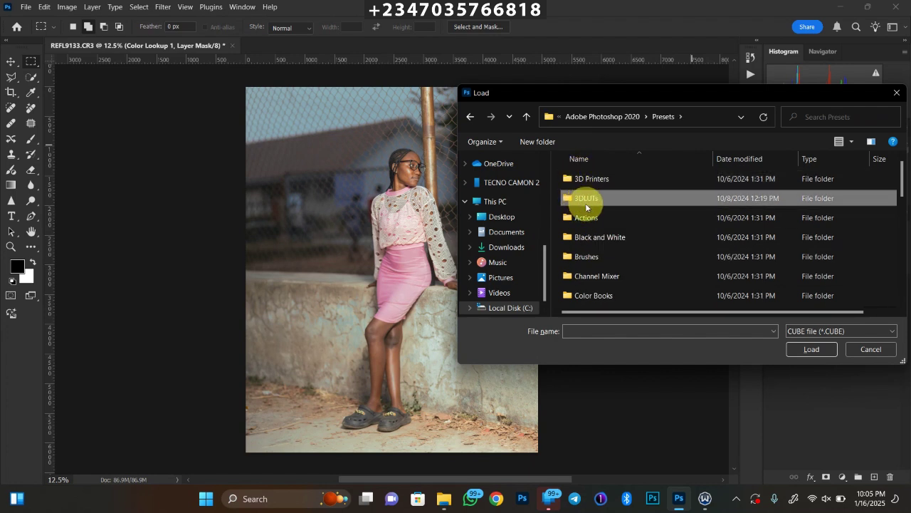
pyautogui.doubleClick(584, 198)
# Load near brown.cube from the 3DLUTs folder as the Color Lookup's 3D LUT
pyautogui.scroll(-7, 894, 235)
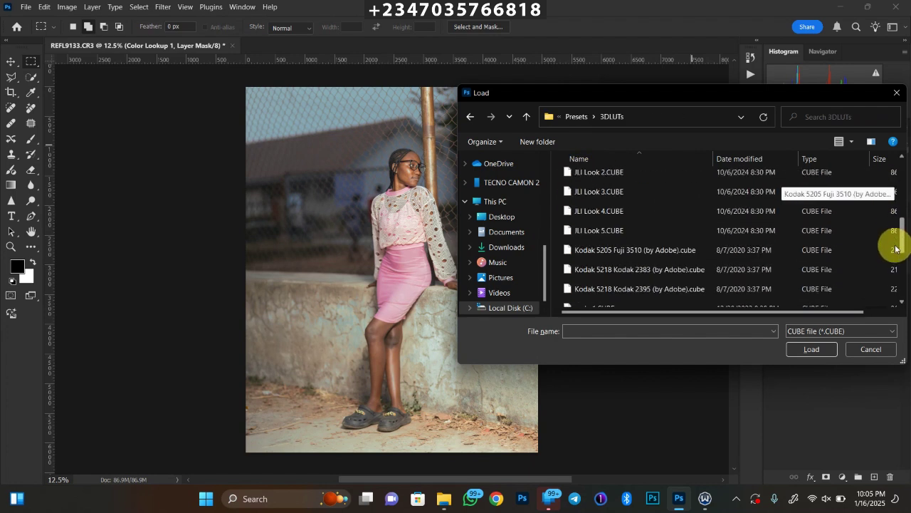
pyautogui.scroll(-2, 892, 271)
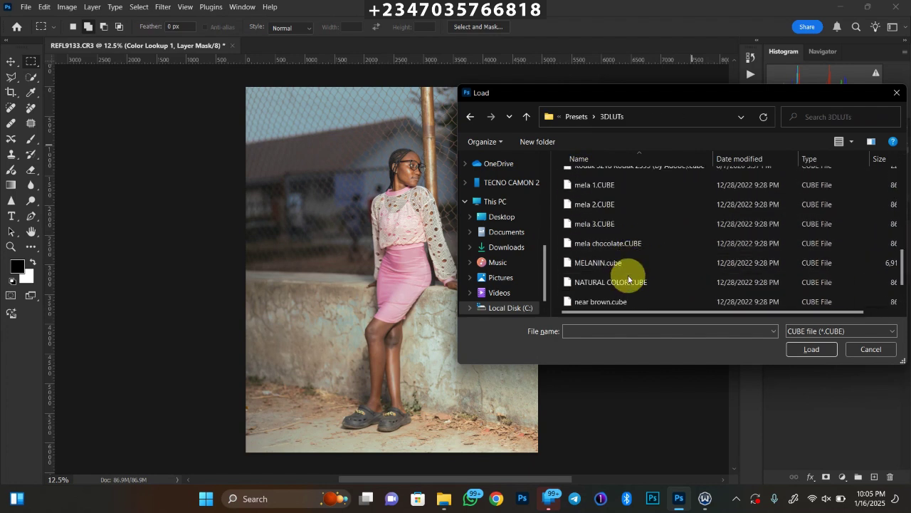
pyautogui.click(620, 299)
pyautogui.doubleClick(620, 299)
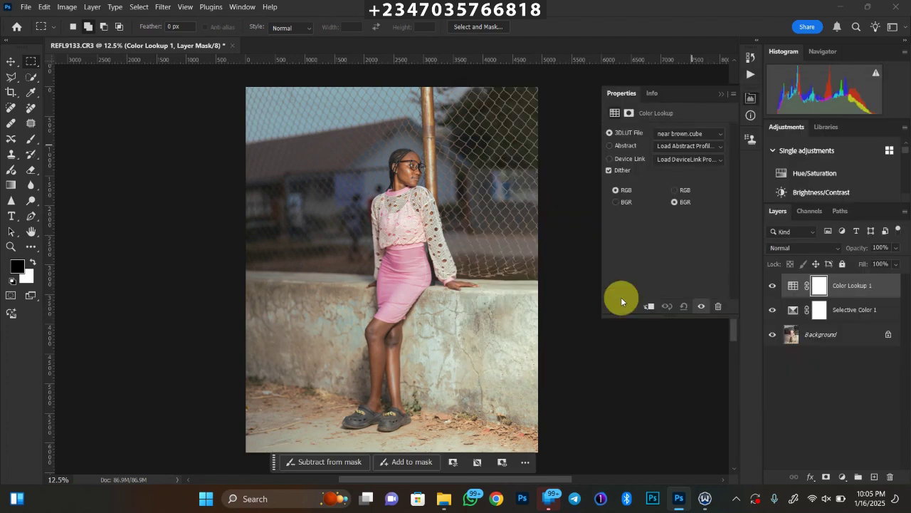
# Examine the LUT's effect on the skin tones and the whole portrait at several magnifications
pyautogui.hotkey('ctrl', '-')
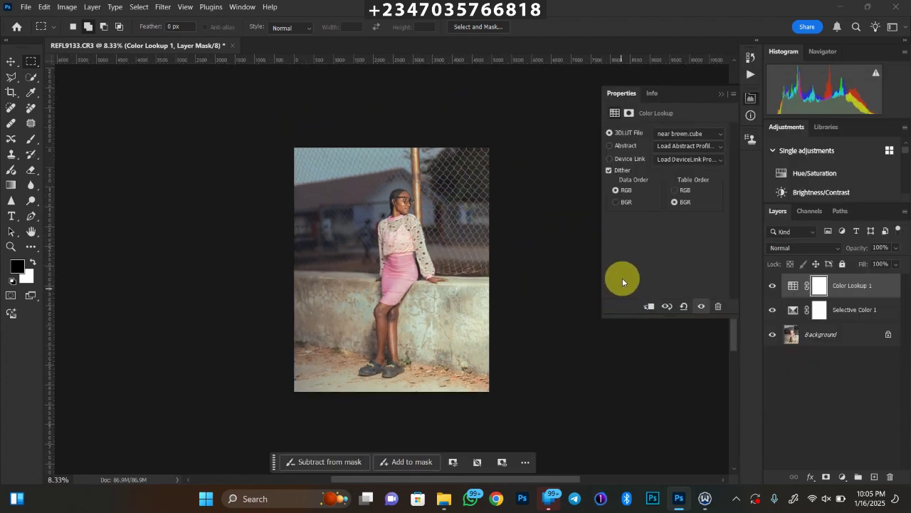
pyautogui.hotkey('ctrl', '+')
pyautogui.hotkey('ctrl', '+')
pyautogui.hotkey('ctrl', '-')
pyautogui.hotkey('ctrl', '-')
pyautogui.hotkey('ctrl', '+')
pyautogui.hotkey('ctrl', '-')
pyautogui.hotkey('ctrl', '+')
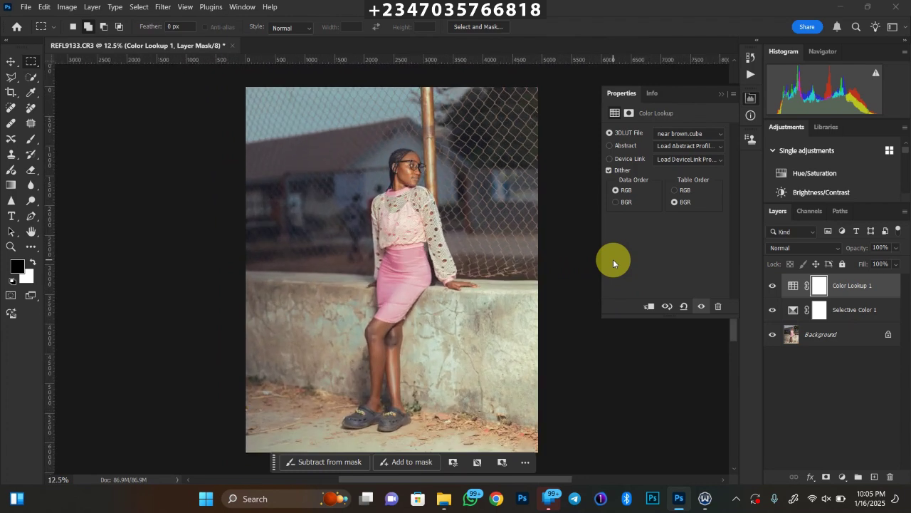
pyautogui.hotkey('ctrl', '-')
pyautogui.hotkey('ctrl', '+')
pyautogui.hotkey('ctrl', '-')
pyautogui.hotkey('ctrl', '+')
pyautogui.hotkey('ctrl', '-')
pyautogui.hotkey('ctrl', '+')
pyautogui.hotkey('ctrl', '-')
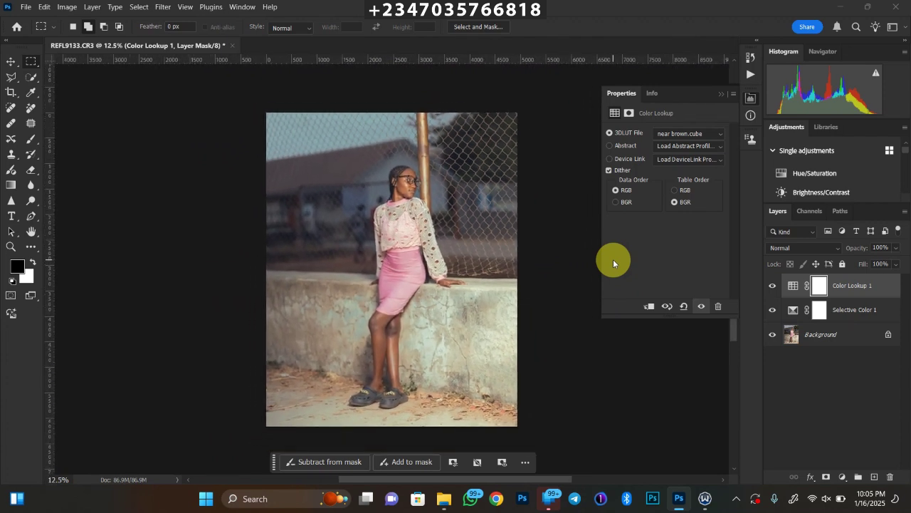
pyautogui.hotkey('ctrl', '+')
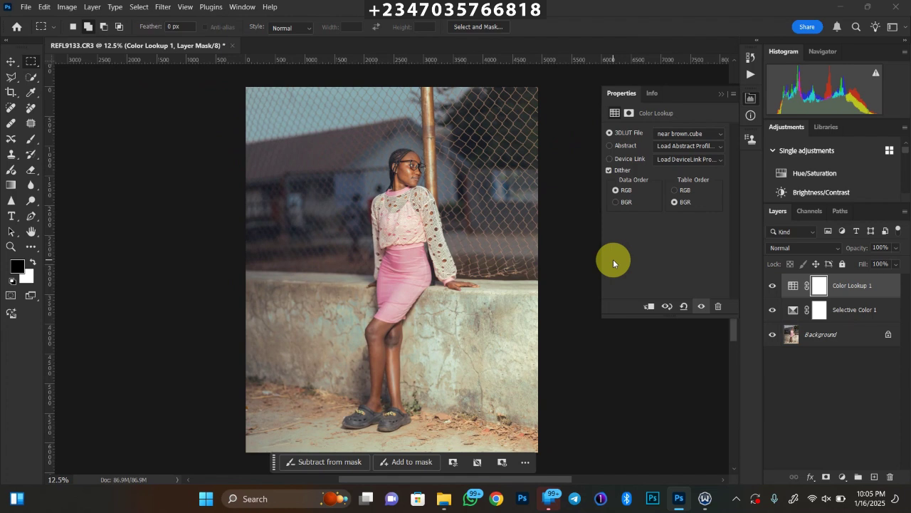
pyautogui.hotkey('ctrl', '-')
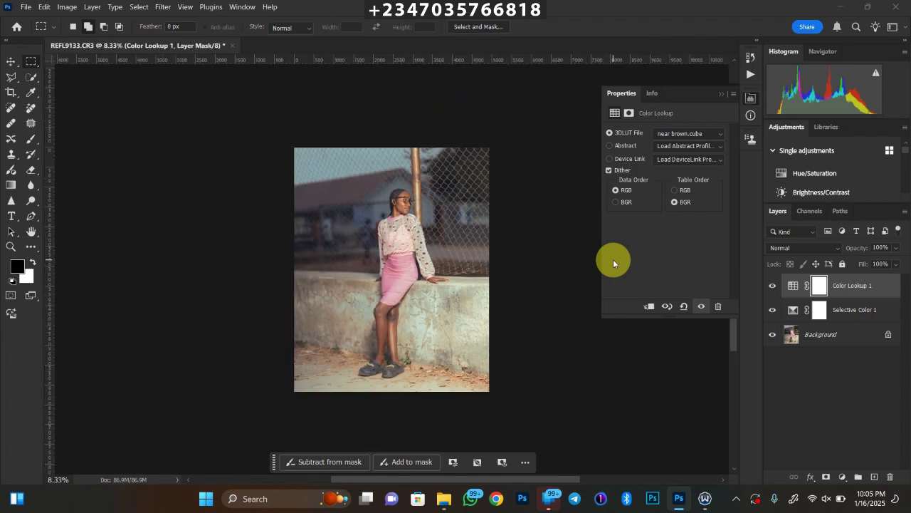